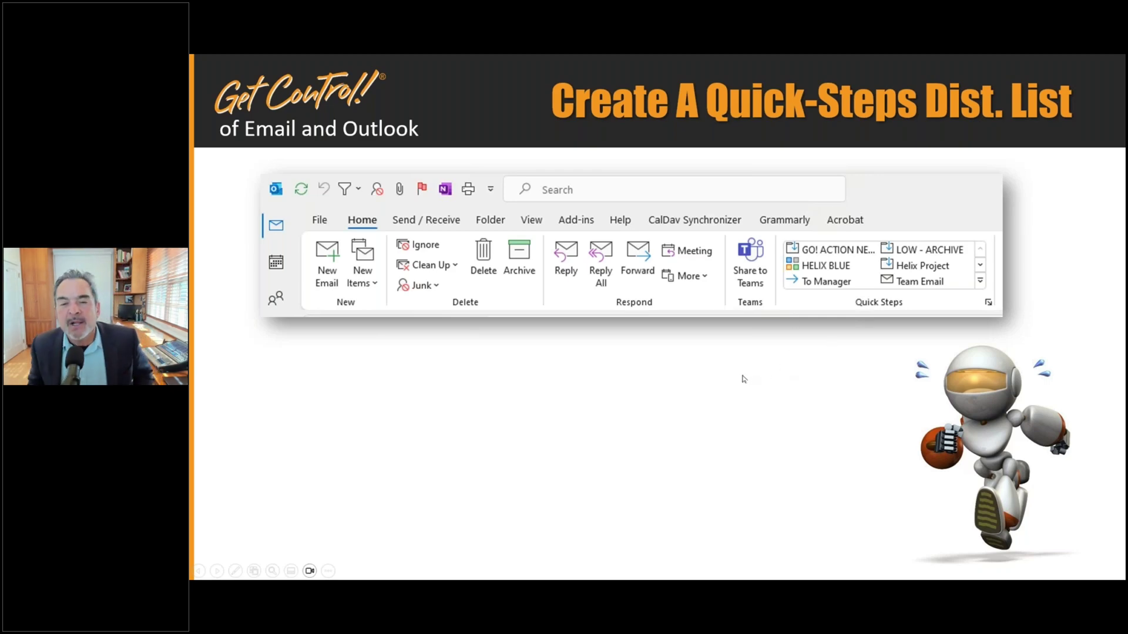
Switch from the slideshow to Chrome and start a new blank email in Outlook on the web.
{"action": "key", "text": "alt+Tab"}
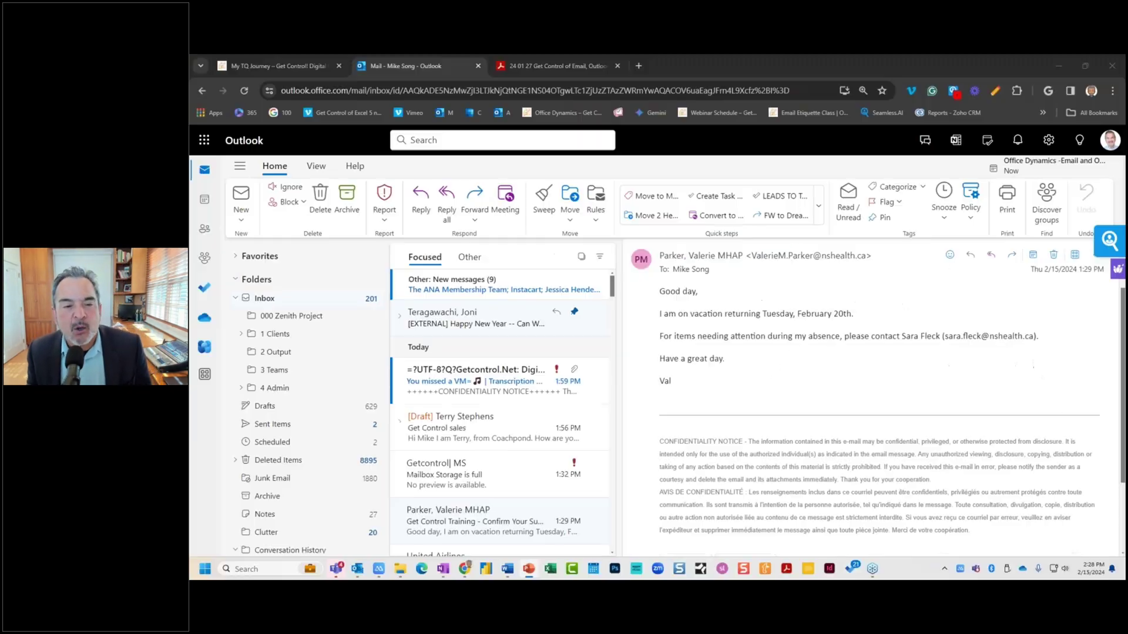
{"action": "left_click", "coordinate": [242, 200]}
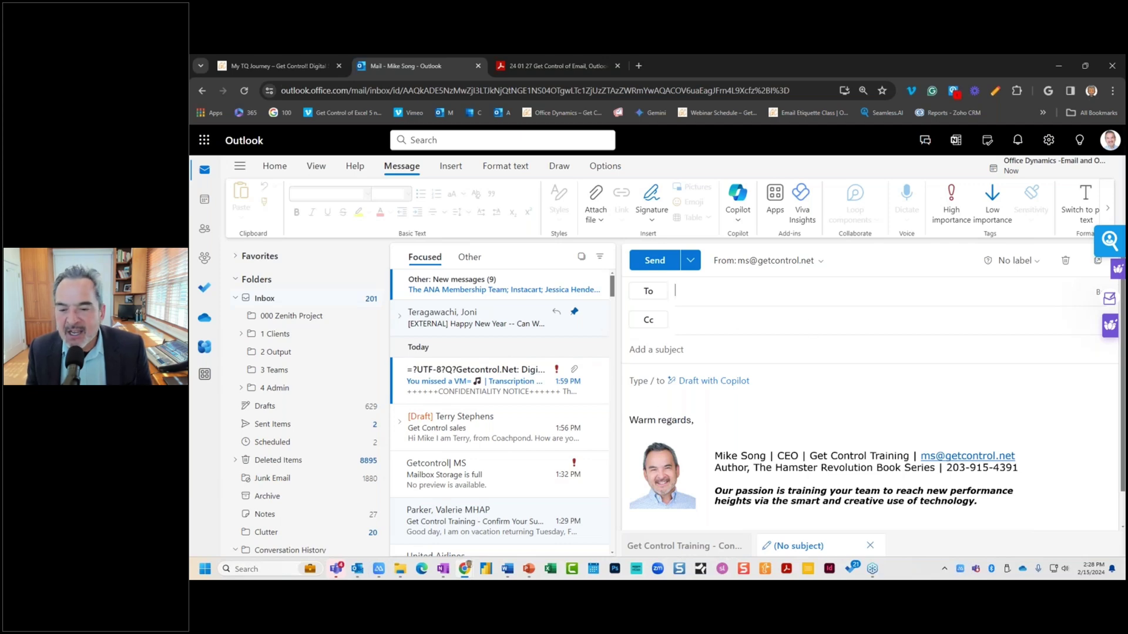
Pop out the Get Control sales email, reposition and maximize its window, then restore it.
{"action": "double_click", "coordinate": [495, 435]}
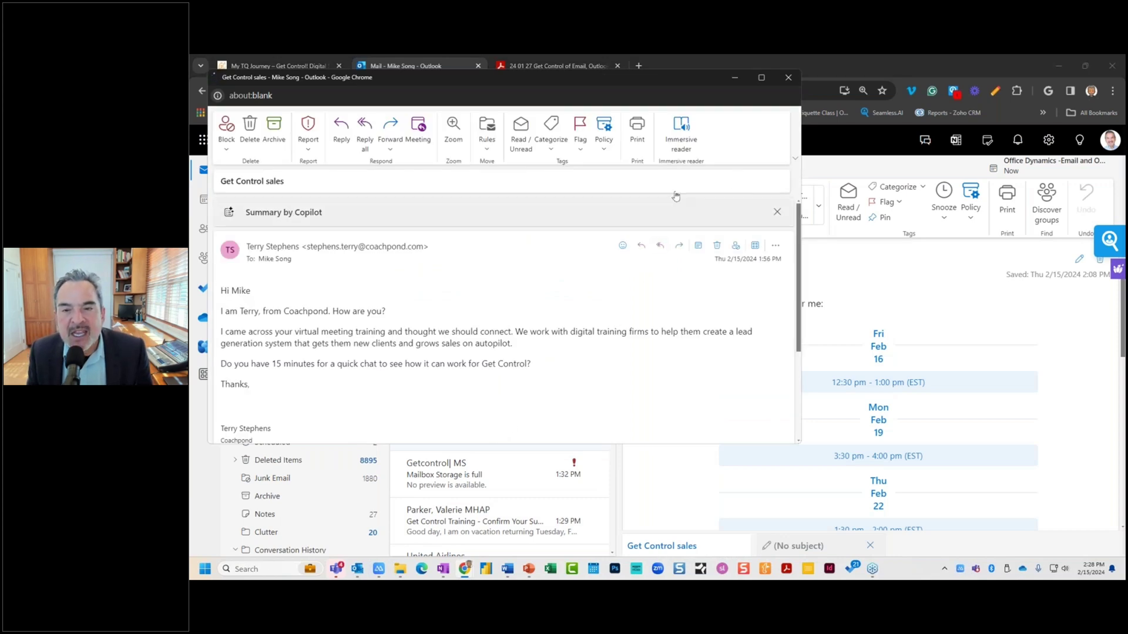
{"action": "left_click_drag", "start_coordinate": [685, 82], "coordinate": [758, 147]}
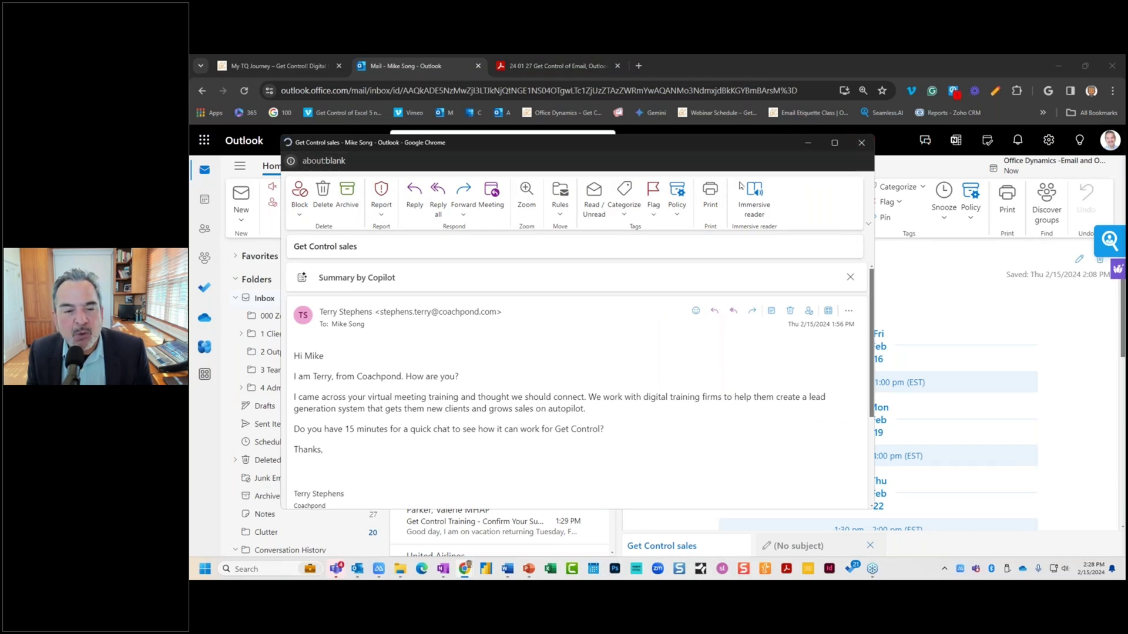
{"action": "left_click", "coordinate": [834, 143]}
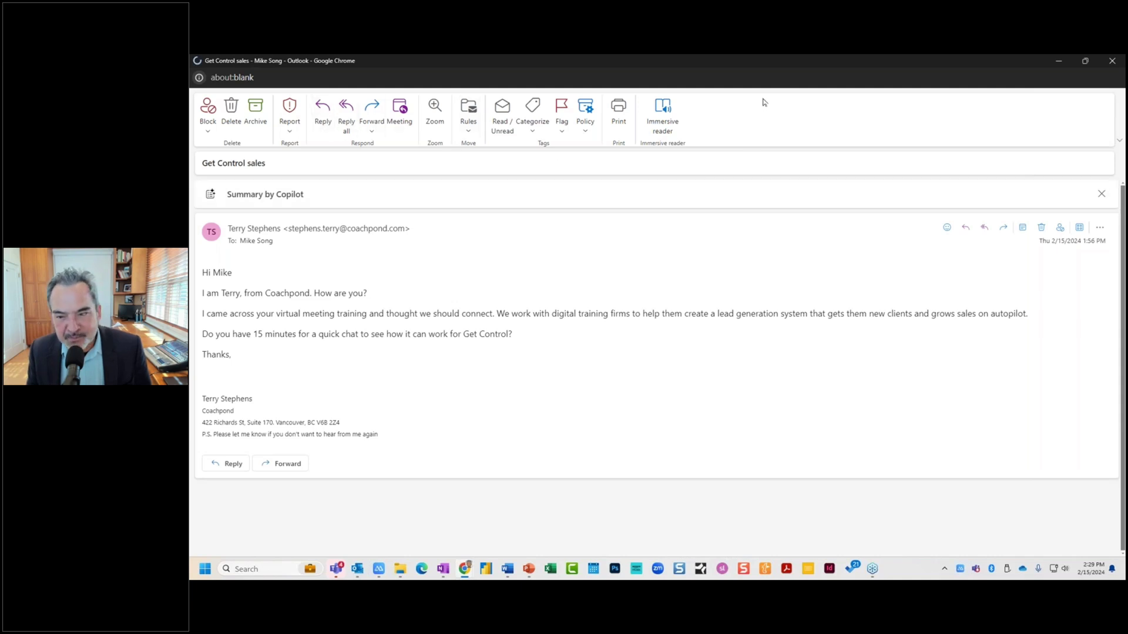
{"action": "left_click", "coordinate": [761, 77]}
{"action": "key", "text": "super+Down"}
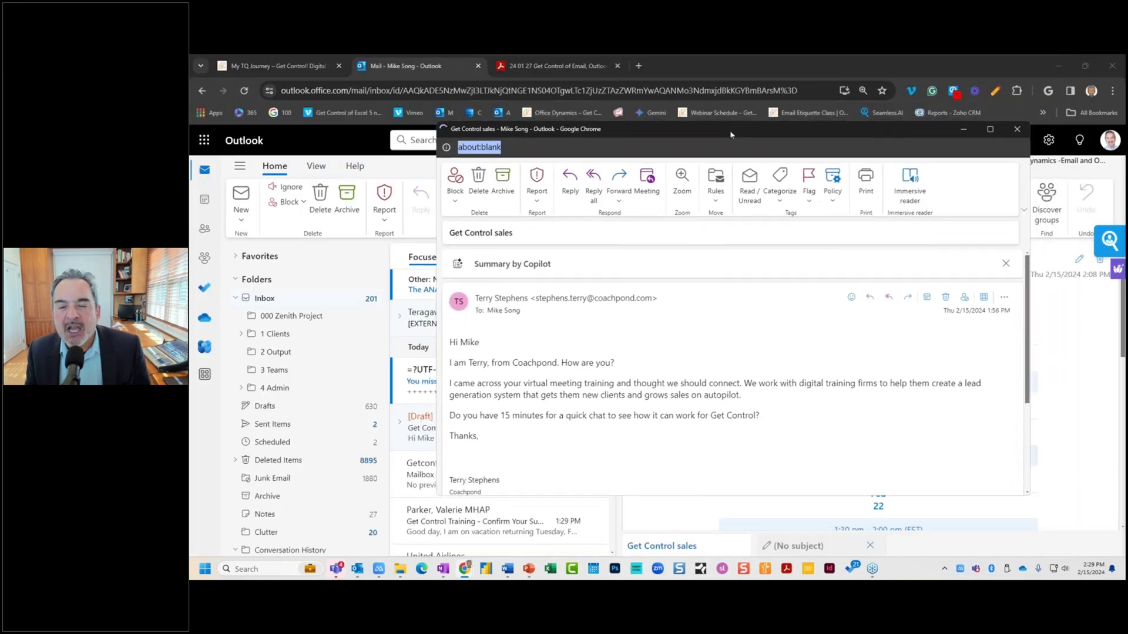
Start a maximized reply to the Get Control sales email and glance at the add-in apps list.
{"action": "left_click", "coordinate": [558, 186]}
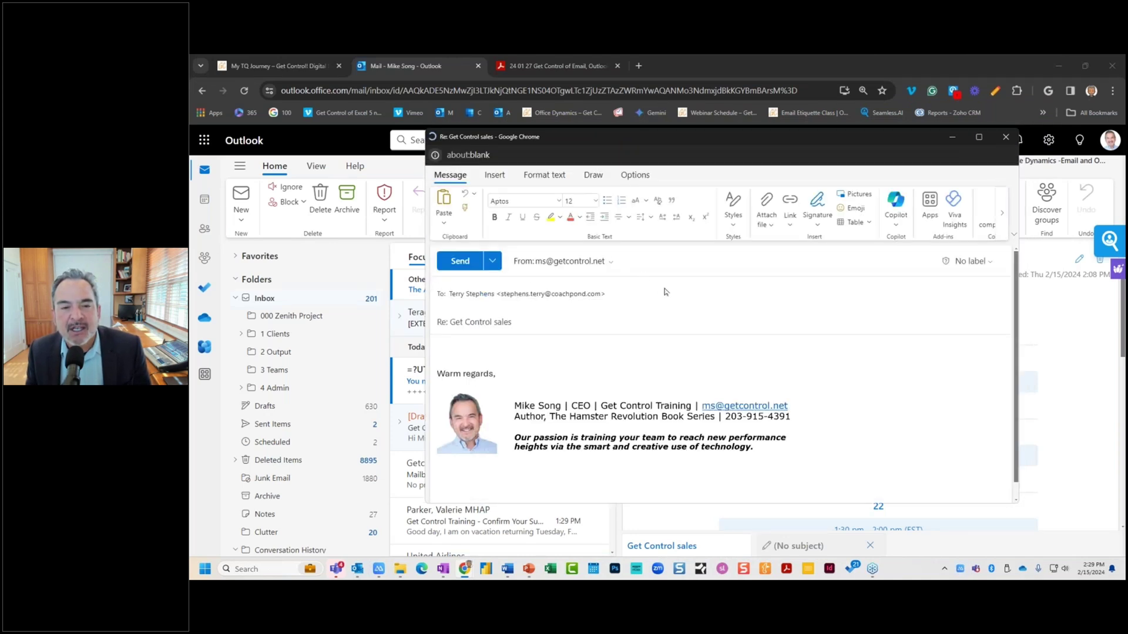
{"action": "left_click", "coordinate": [978, 140]}
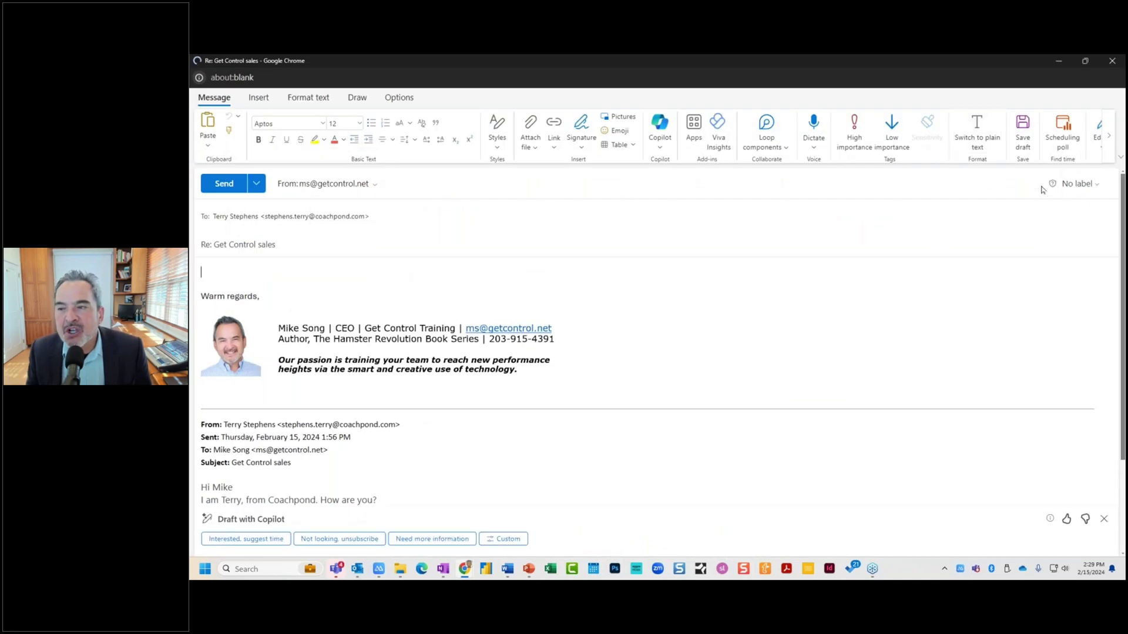
{"action": "left_click", "coordinate": [1107, 139]}
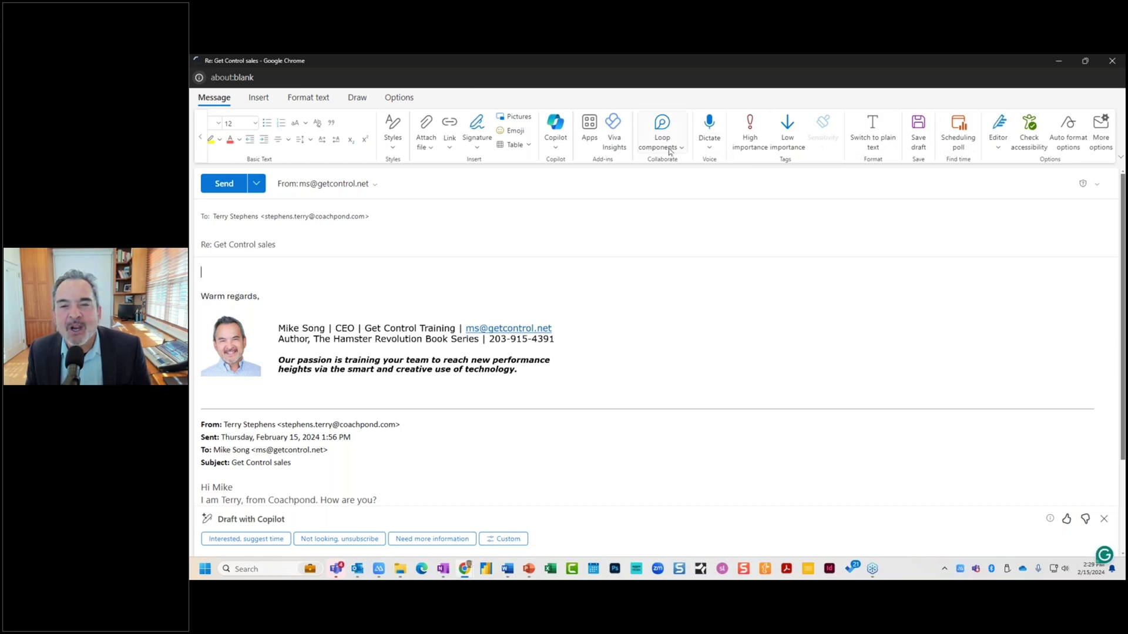
{"action": "left_click", "coordinate": [590, 126]}
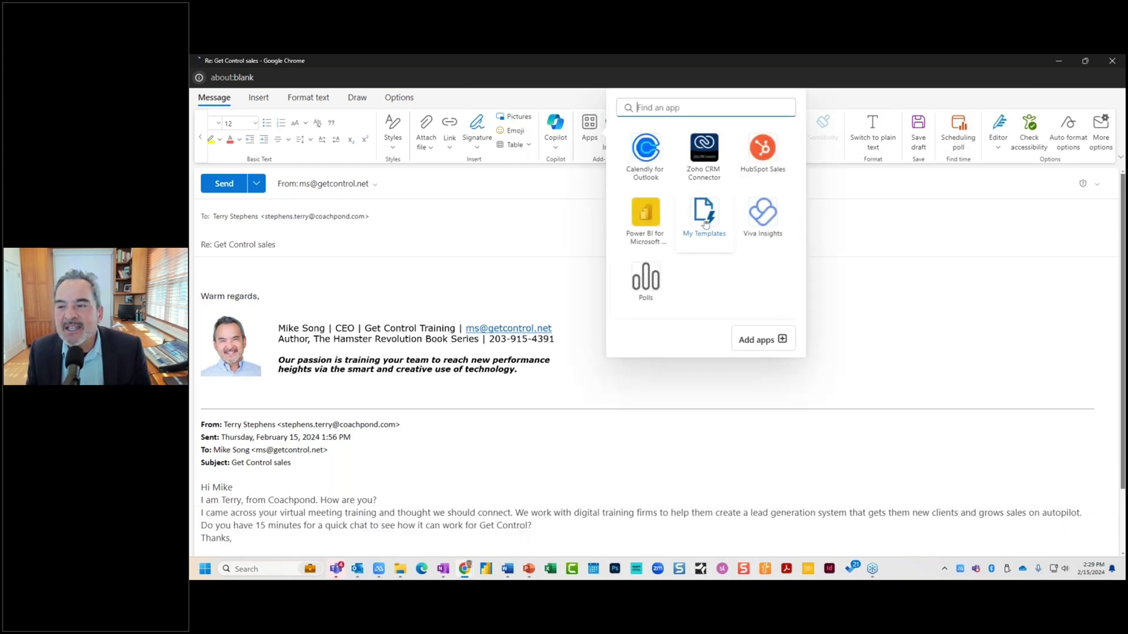
{"action": "left_click", "coordinate": [901, 236]}
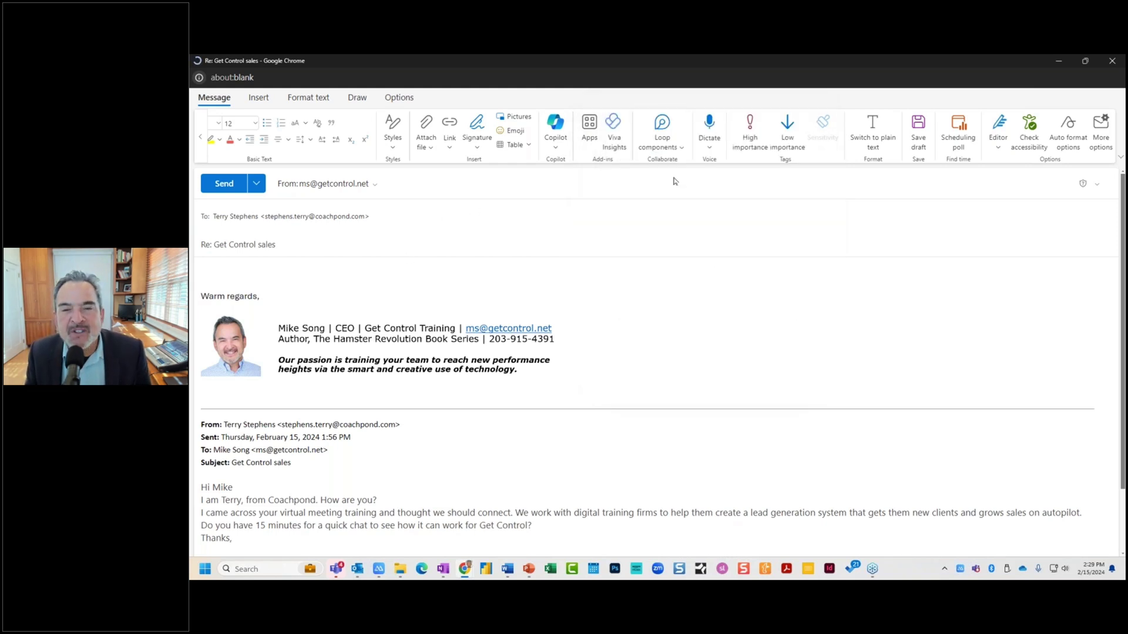
Look over the My Templates pane from the Insert commands, then close it.
{"action": "left_click", "coordinate": [266, 101]}
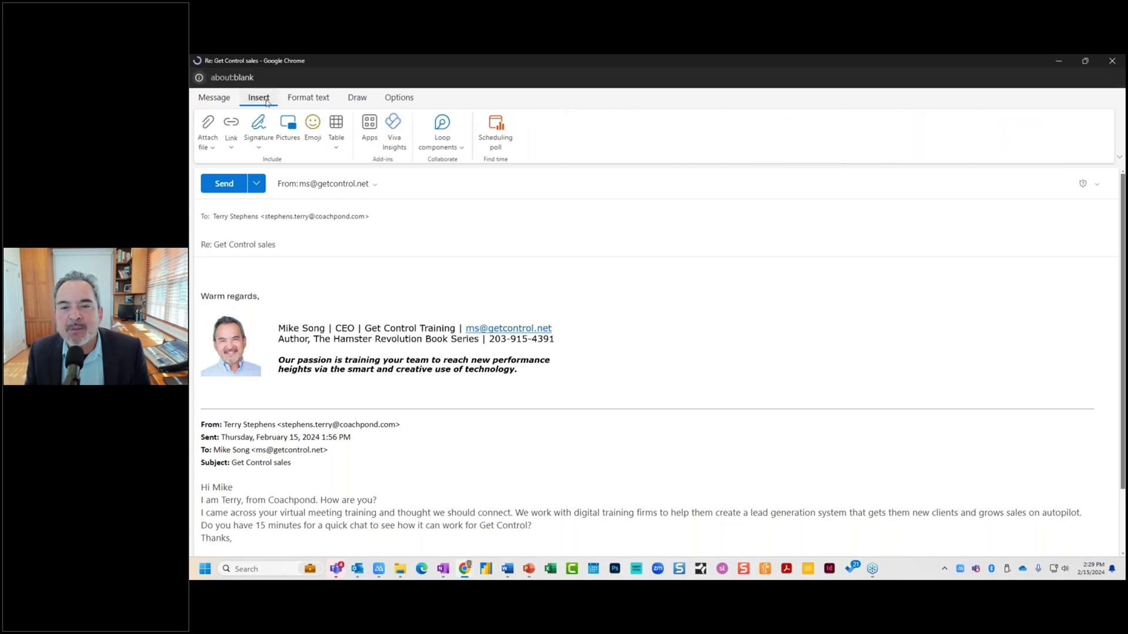
{"action": "left_click", "coordinate": [371, 126]}
{"action": "left_click", "coordinate": [483, 217]}
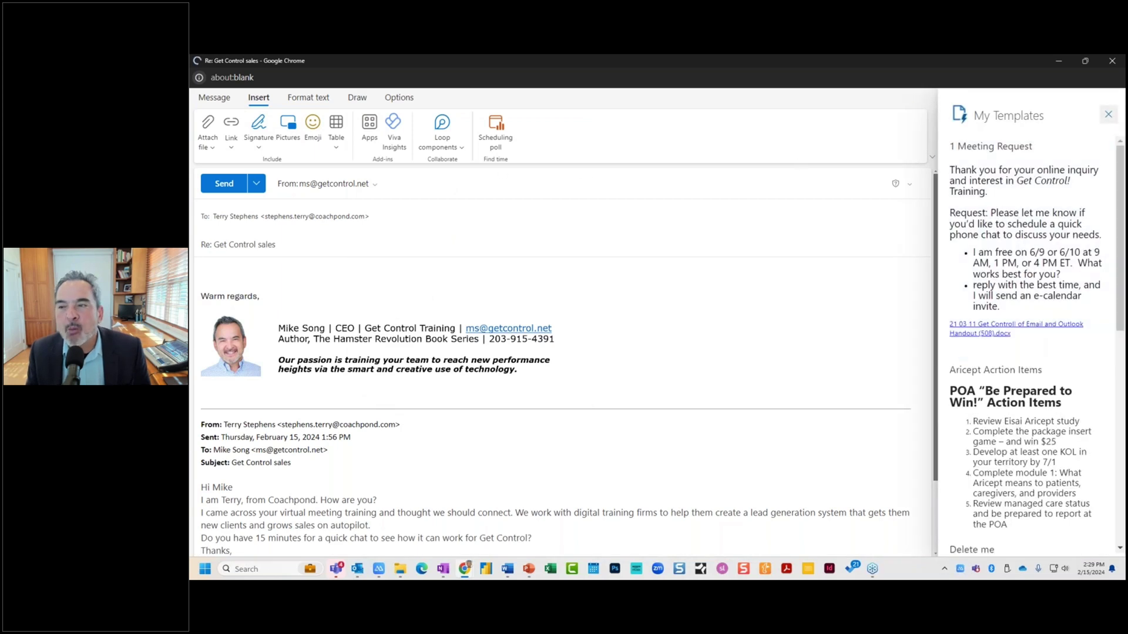
{"action": "left_click", "coordinate": [1108, 115]}
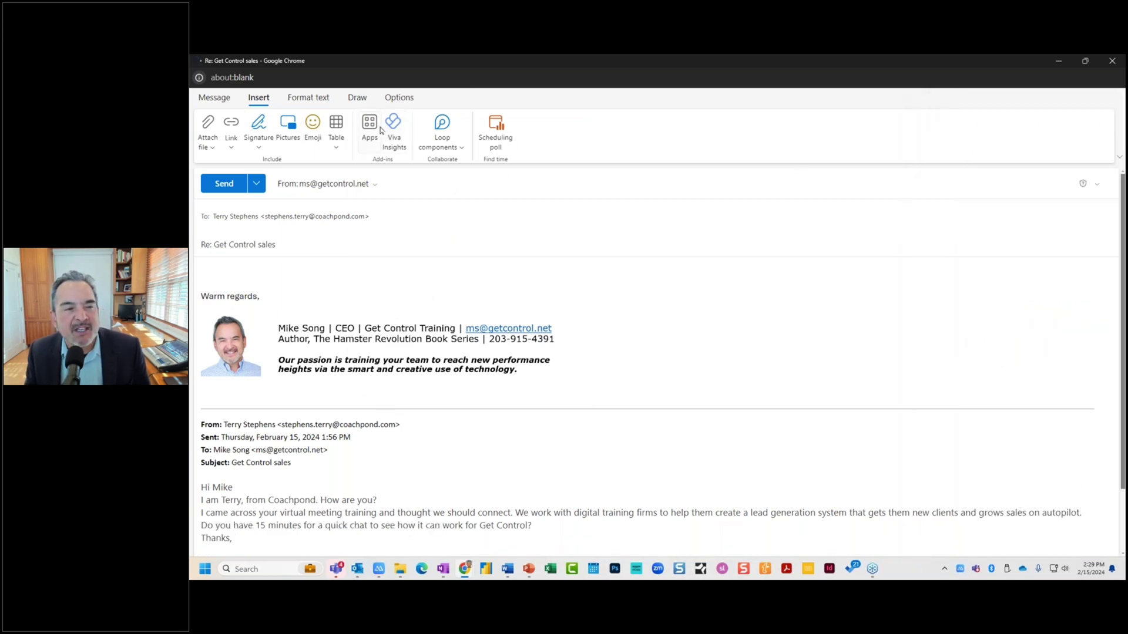
{"action": "left_click", "coordinate": [231, 100]}
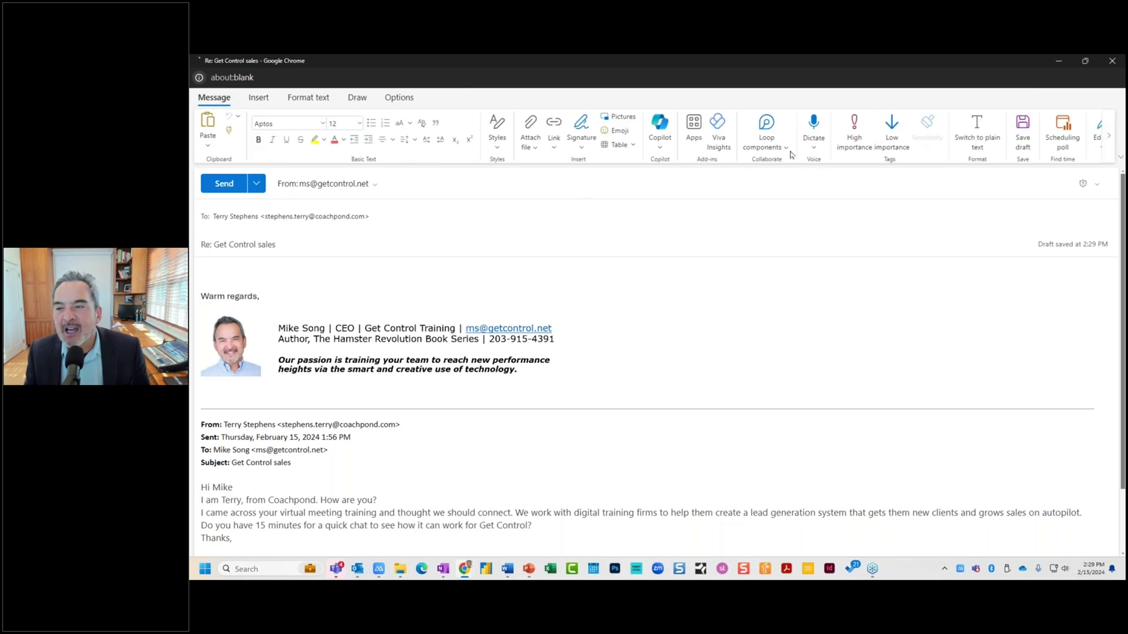
Reopen the add-in apps list, then switch to the Outlook desktop calendar.
{"action": "left_click", "coordinate": [694, 126]}
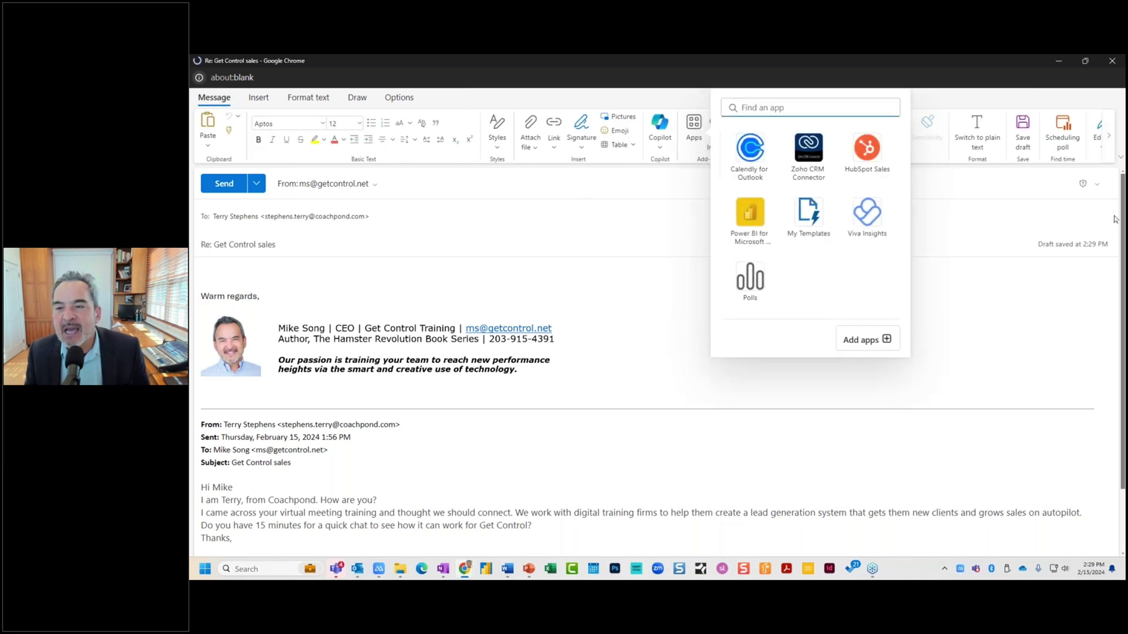
{"action": "left_click", "coordinate": [1108, 136]}
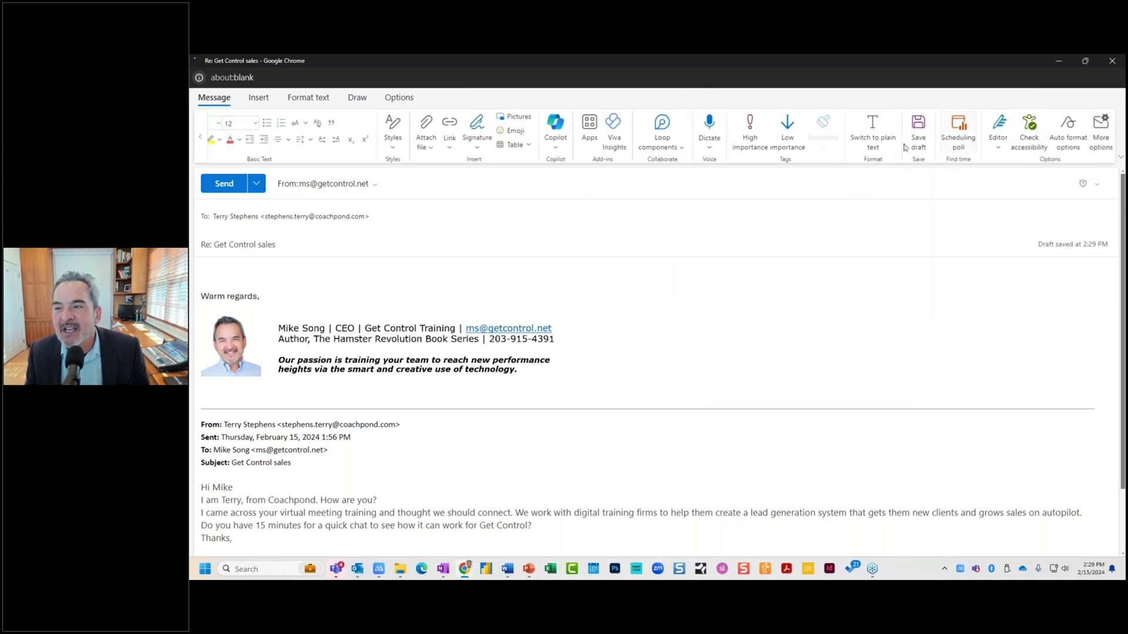
{"action": "left_click", "coordinate": [589, 128]}
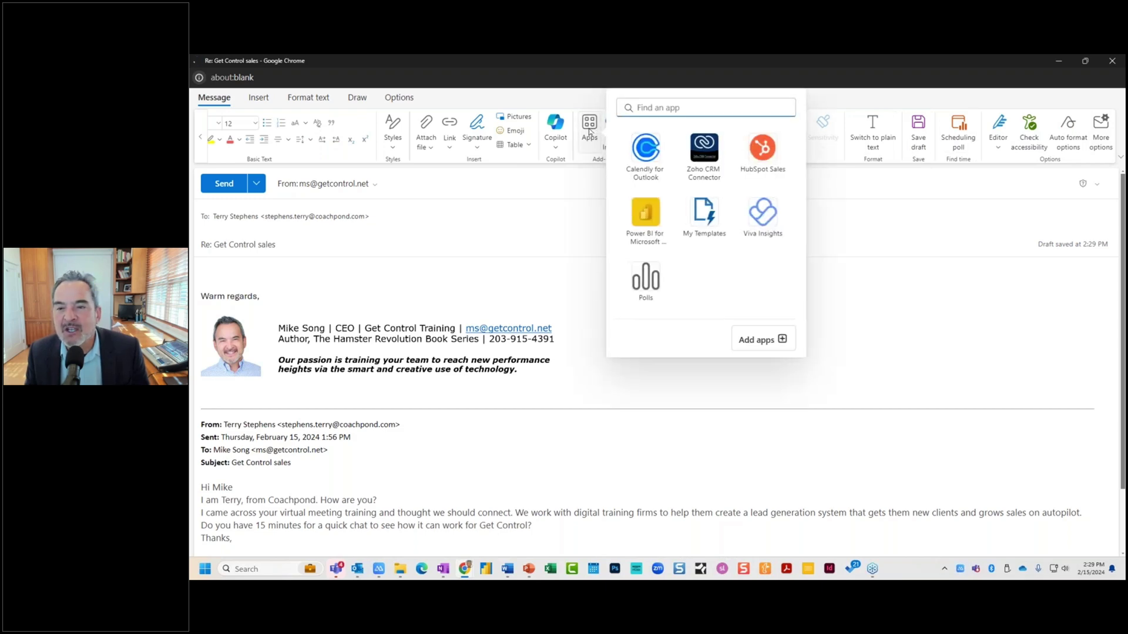
{"action": "key", "text": "alt+Tab"}
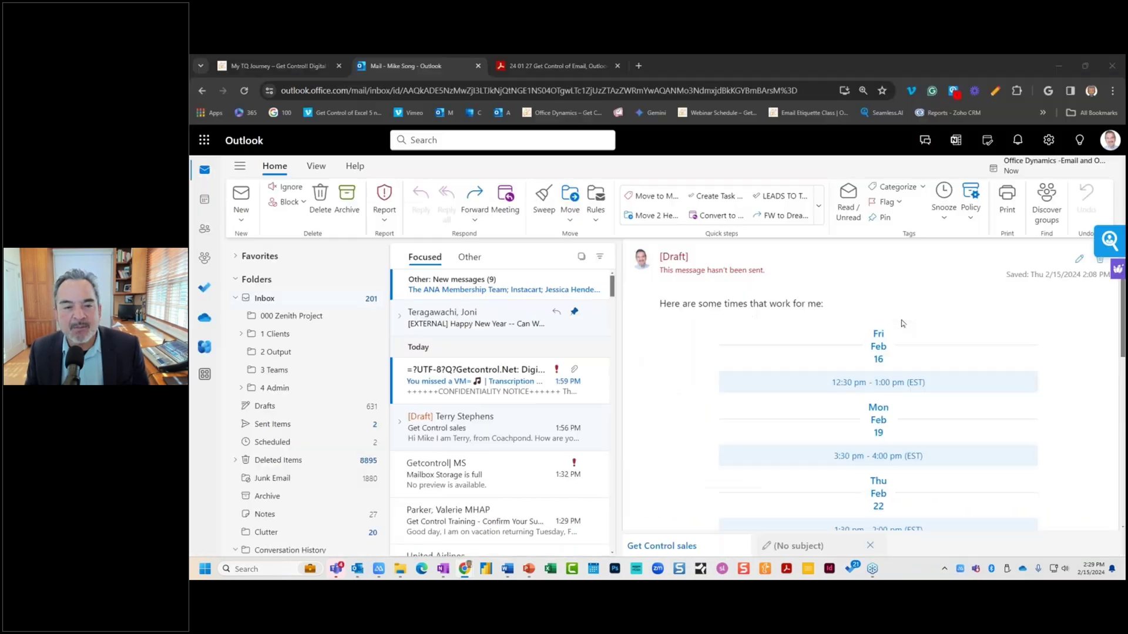
{"action": "key", "text": "alt+Tab"}
{"action": "key", "text": "alt+Tab"}
{"action": "key", "text": "alt+Tab"}
{"action": "key", "text": "alt+Tab"}
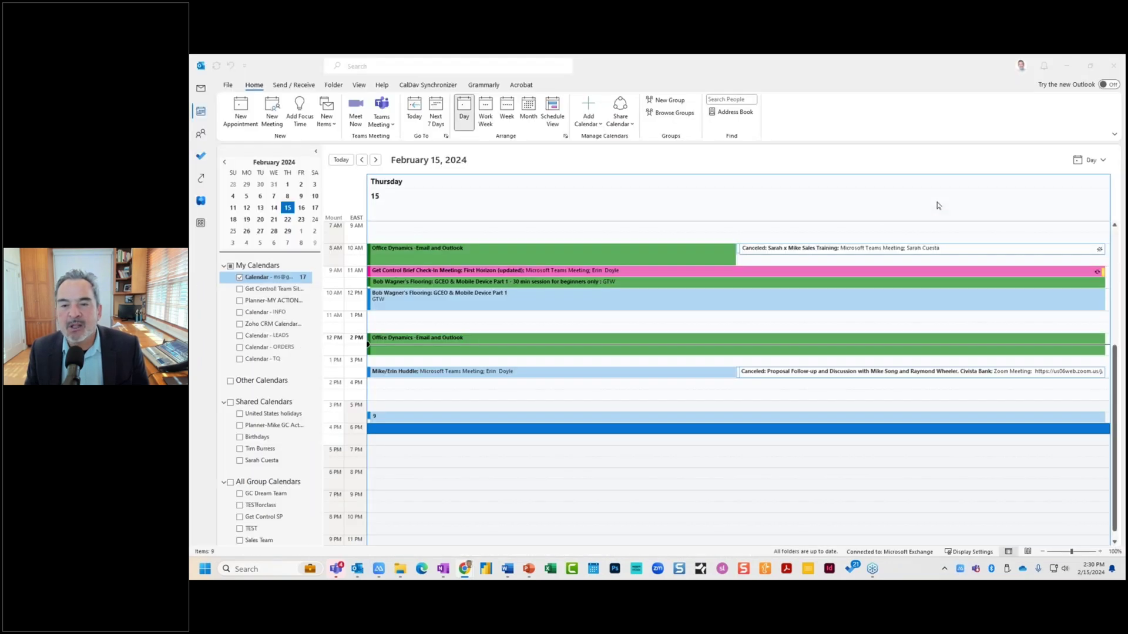
Go to Mail and open the [Draft] Get Control sales reply in the reading pane.
{"action": "left_click", "coordinate": [201, 88]}
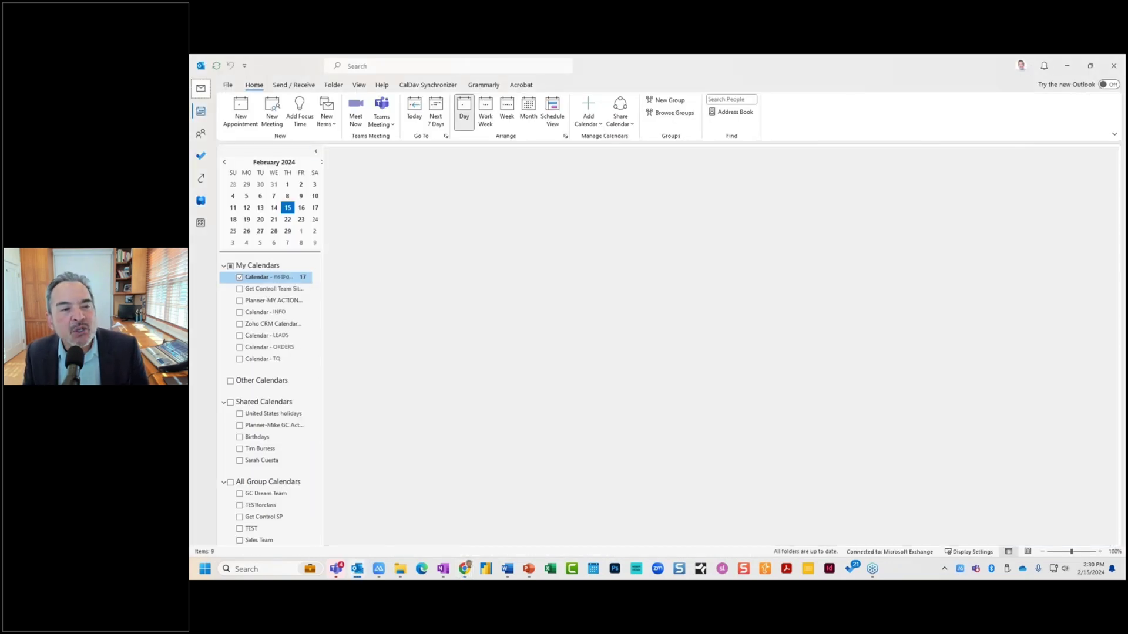
{"action": "left_click", "coordinate": [446, 264]}
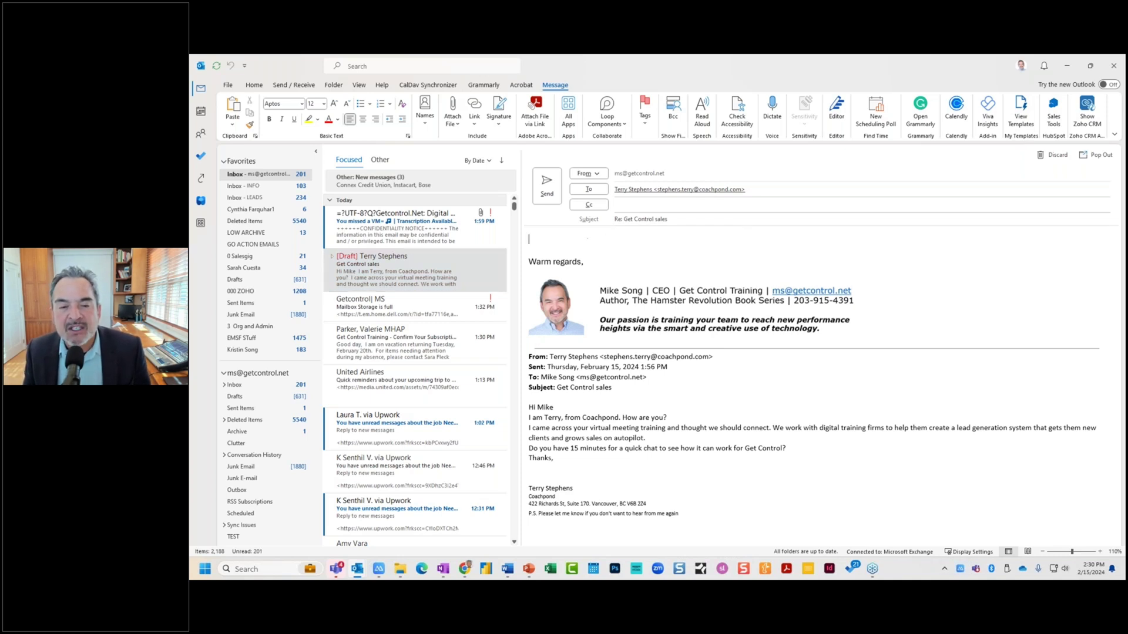
Insert the '1 Meeting Request' template from My Templates into the draft reply.
{"action": "left_click", "coordinate": [587, 238]}
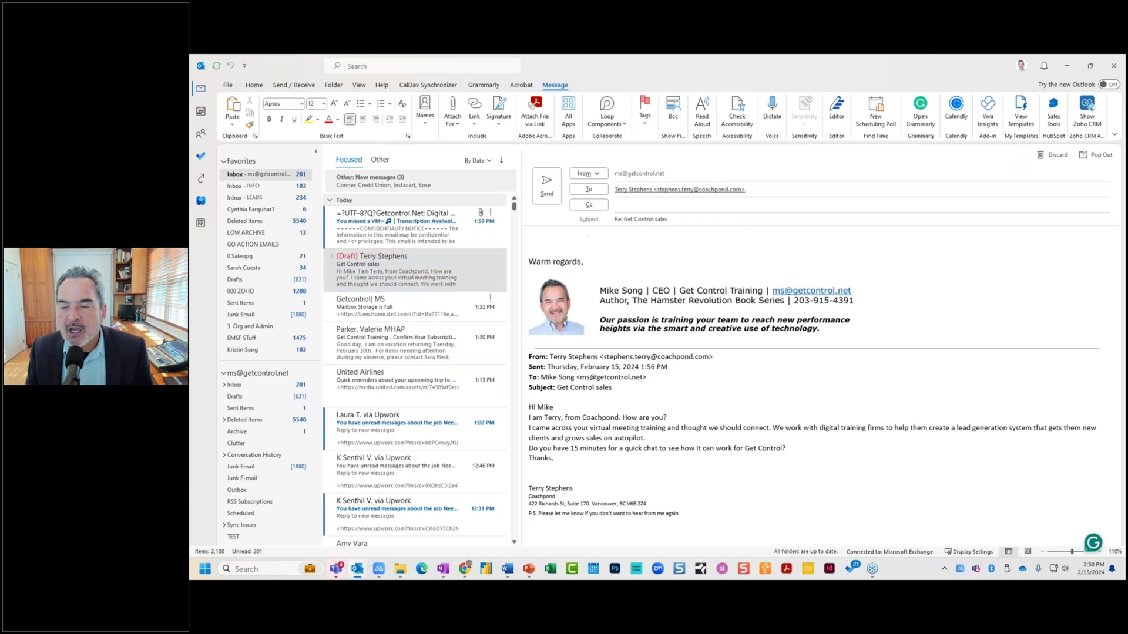
{"action": "left_click", "coordinate": [1021, 108]}
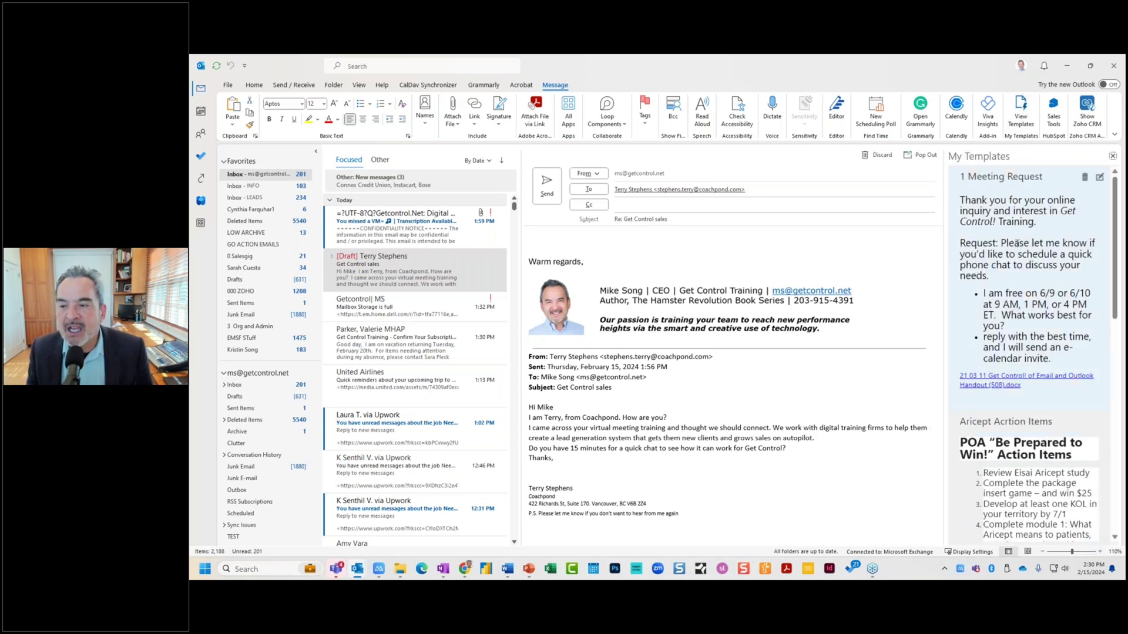
{"action": "left_click", "coordinate": [1021, 243]}
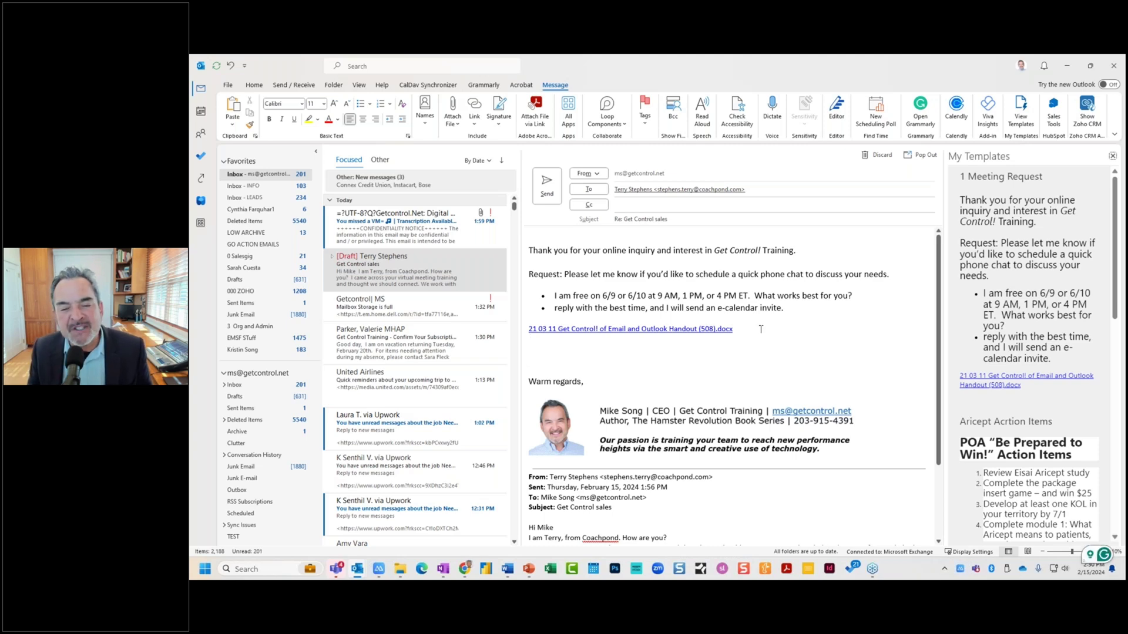
{"action": "left_click_drag", "start_coordinate": [761, 331], "coordinate": [509, 236]}
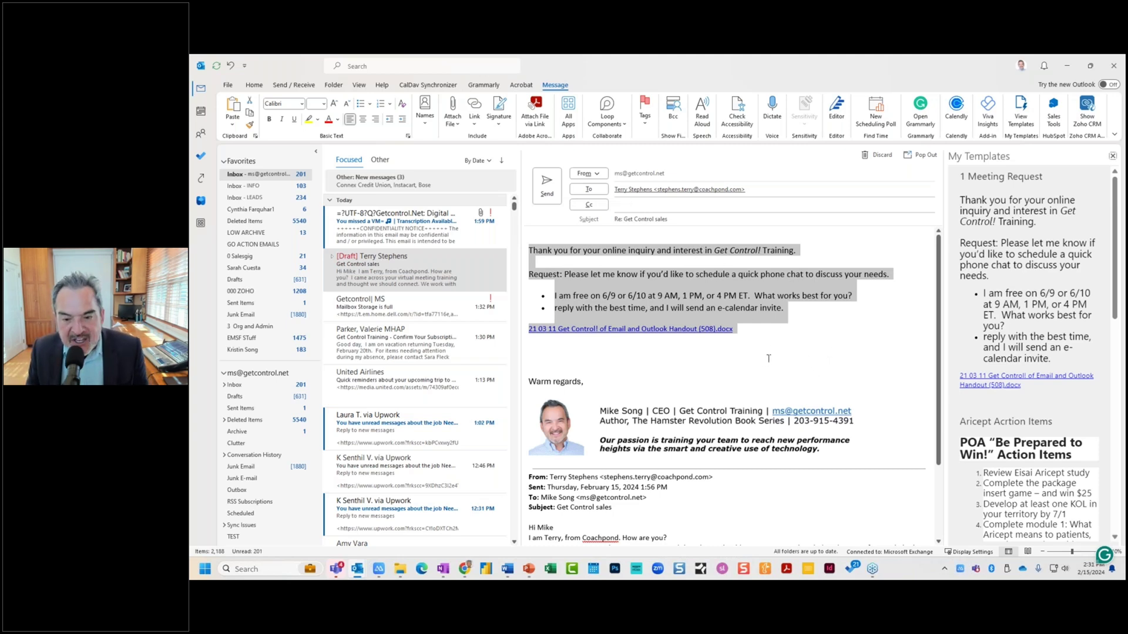
{"action": "right_click", "coordinate": [710, 279]}
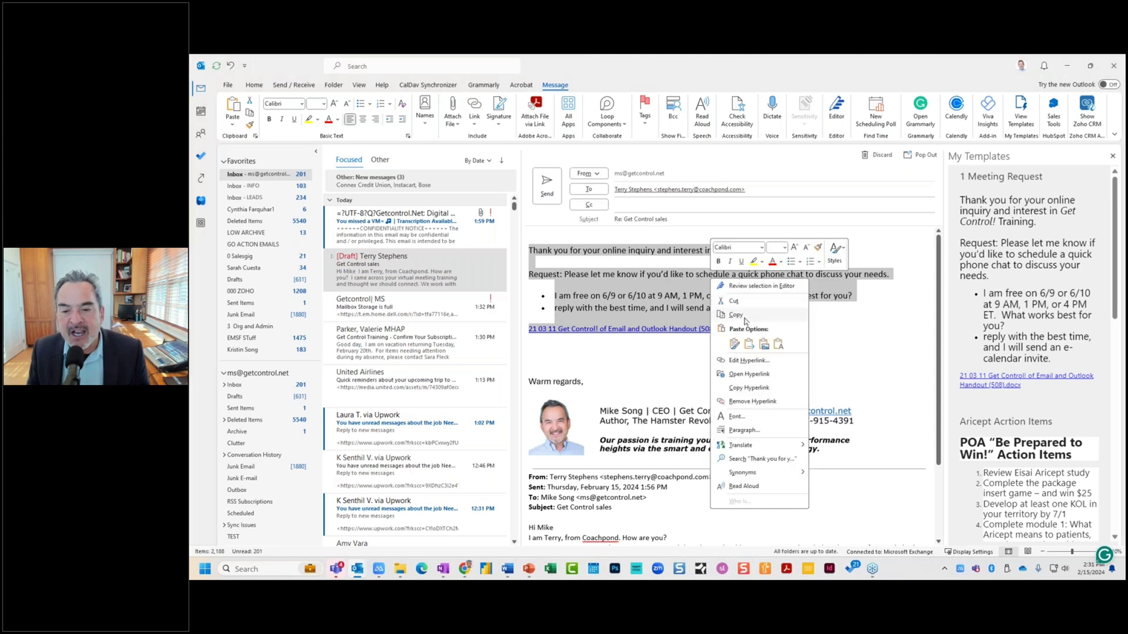
{"action": "left_click", "coordinate": [745, 319]}
{"action": "scroll", "coordinate": [1086, 541], "scroll_direction": "down", "scroll_amount": 10}
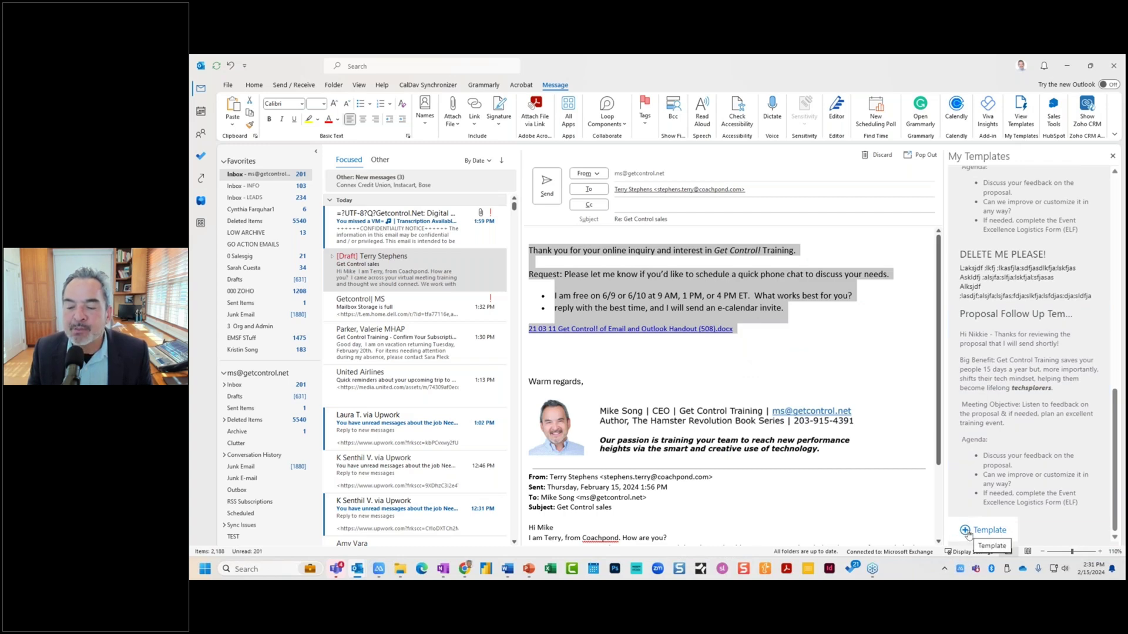
{"action": "left_click", "coordinate": [963, 531]}
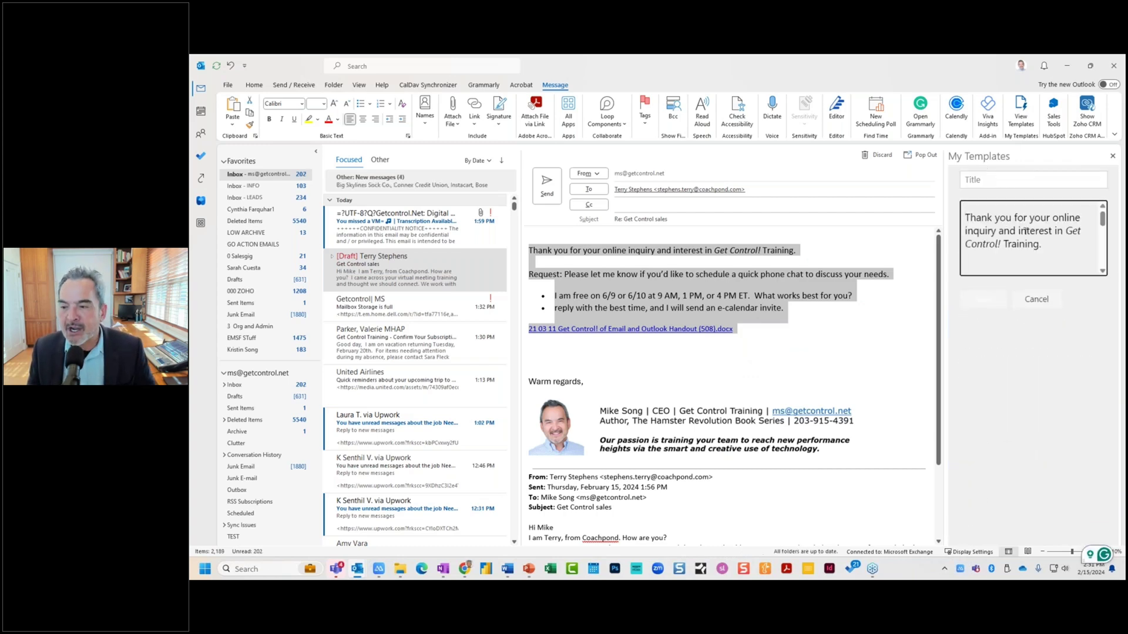
{"action": "scroll", "coordinate": [1068, 242], "scroll_direction": "down", "scroll_amount": 3}
{"action": "scroll", "coordinate": [1069, 246], "scroll_direction": "down", "scroll_amount": 3}
{"action": "scroll", "coordinate": [1069, 245], "scroll_direction": "up", "scroll_amount": 4}
{"action": "scroll", "coordinate": [1069, 245], "scroll_direction": "up", "scroll_amount": 2}
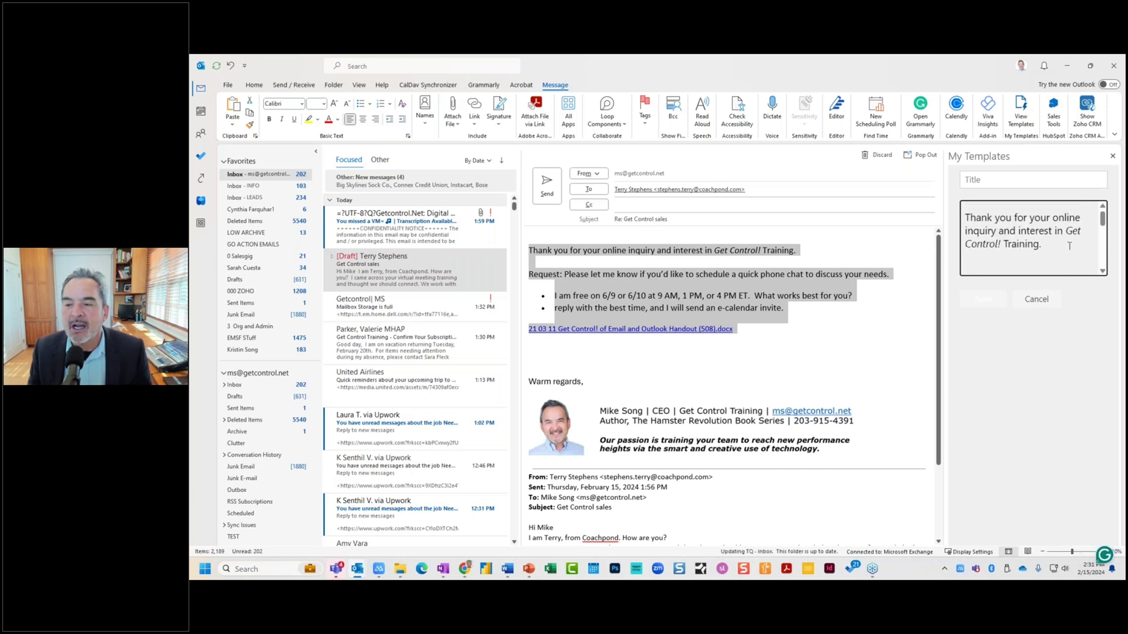
{"action": "left_click", "coordinate": [1009, 173]}
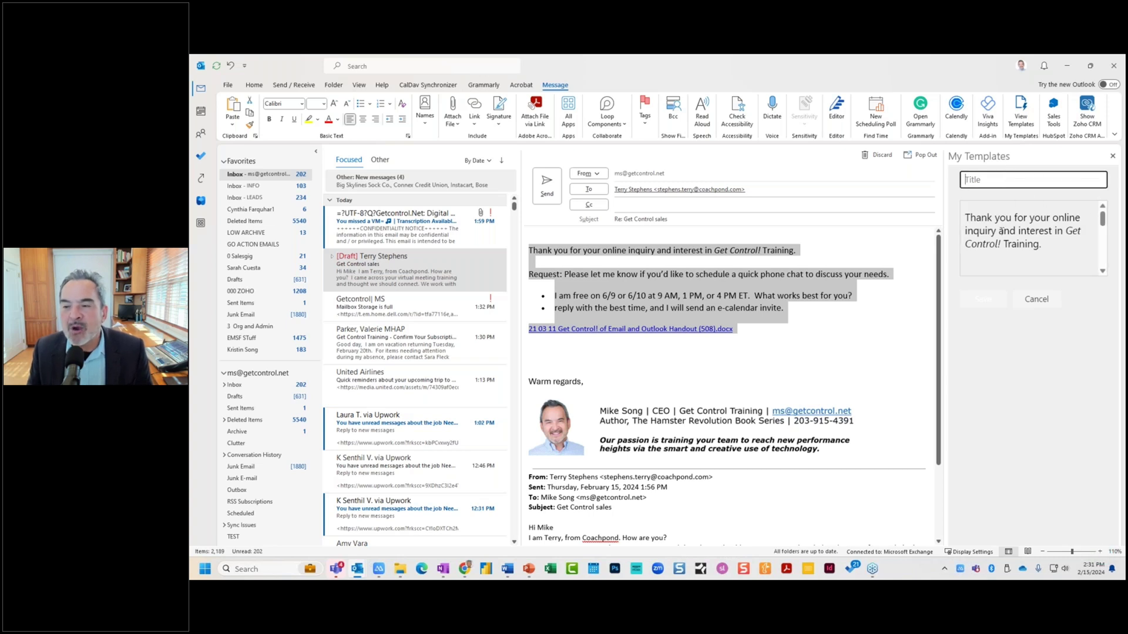
{"action": "left_click", "coordinate": [1036, 299]}
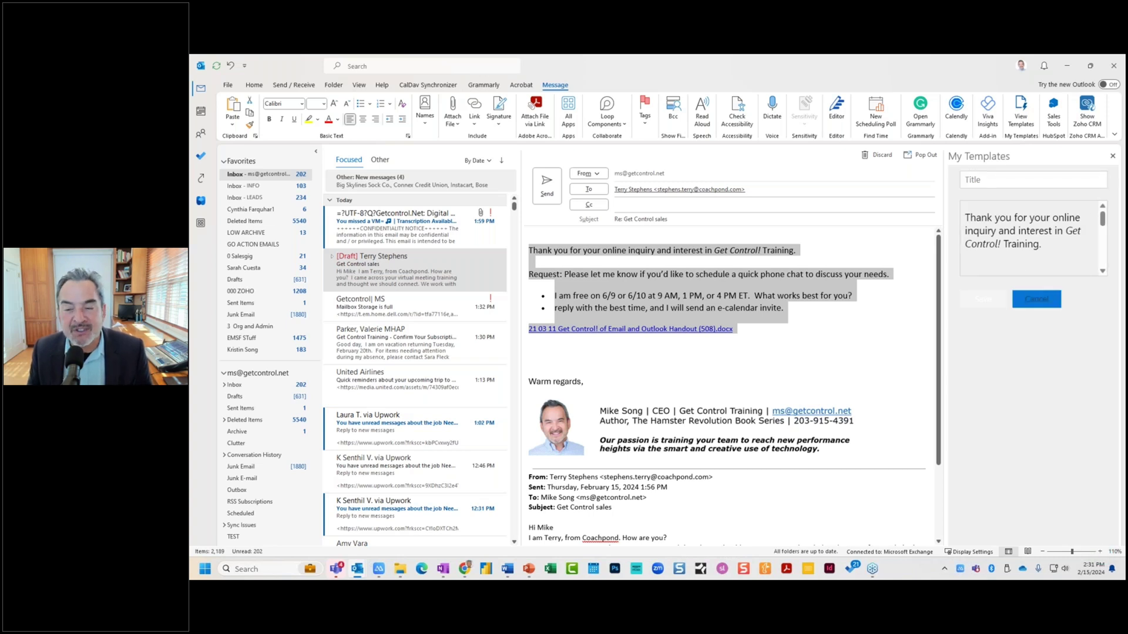
Delete the Meeting Request text, then paste and delete the DELETE ME PLEASE lines.
{"action": "left_click", "coordinate": [828, 325]}
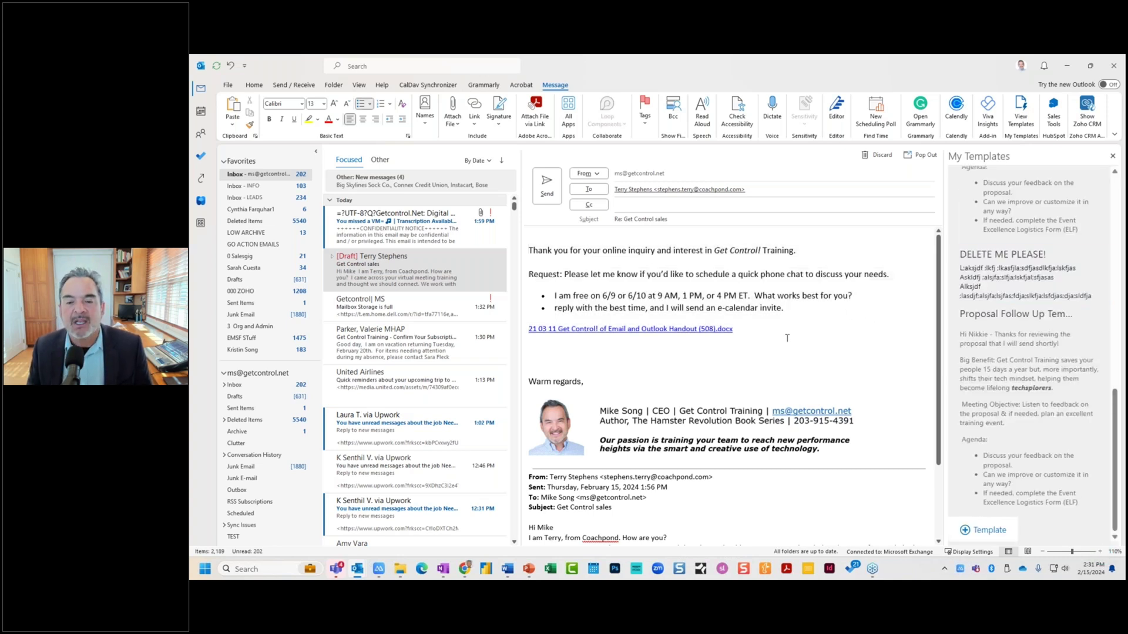
{"action": "left_click_drag", "start_coordinate": [912, 339], "coordinate": [531, 237]}
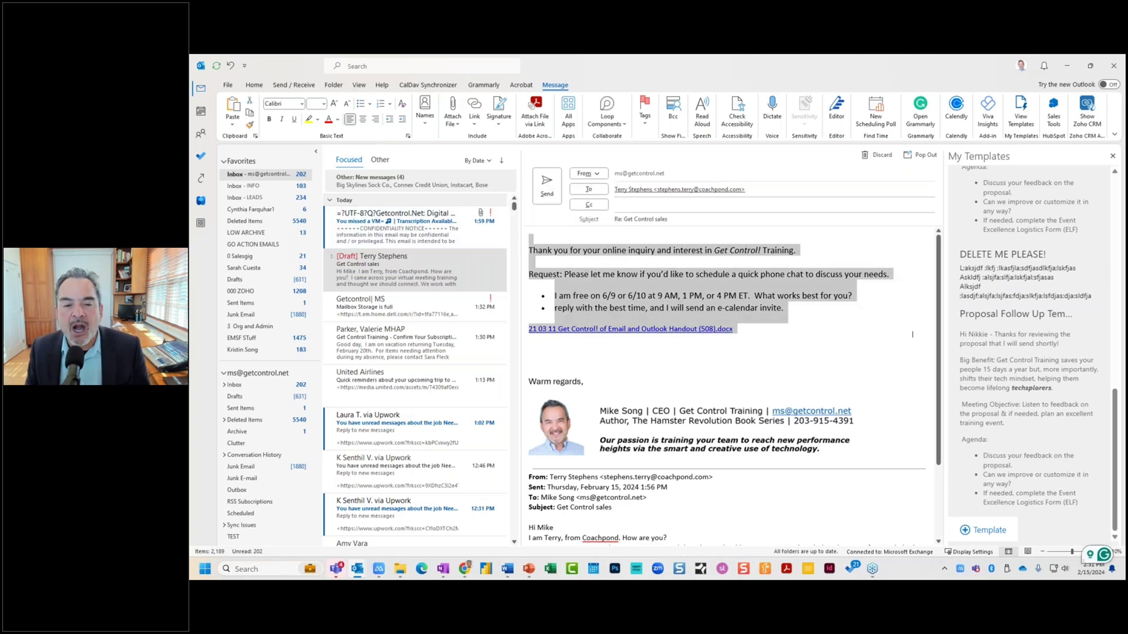
{"action": "key", "text": "Delete"}
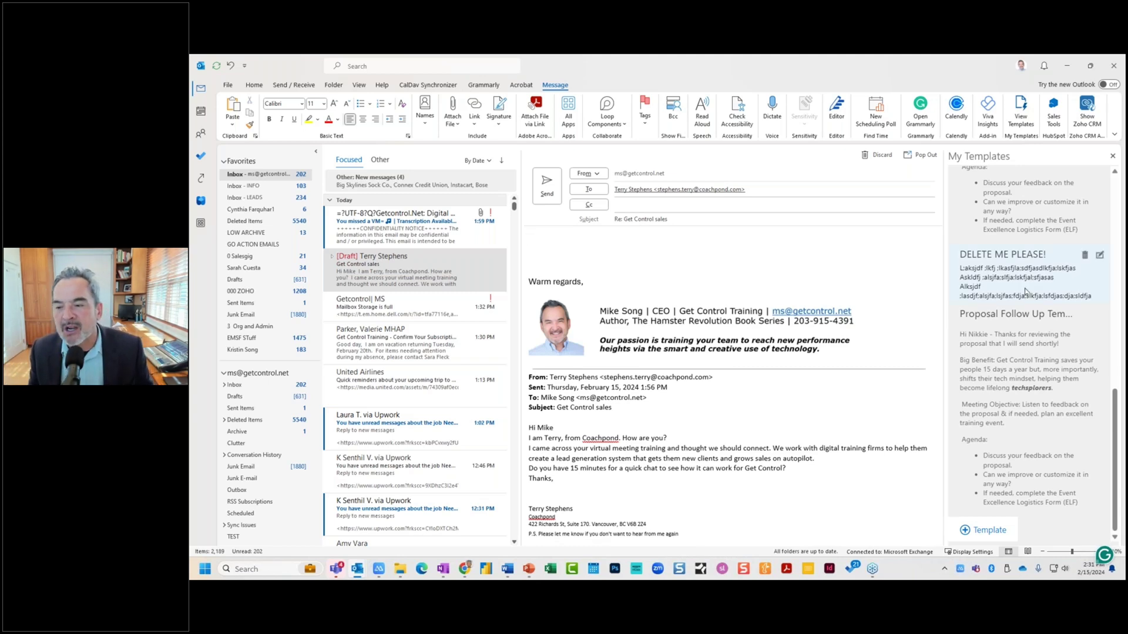
{"action": "key", "text": "ctrl+v"}
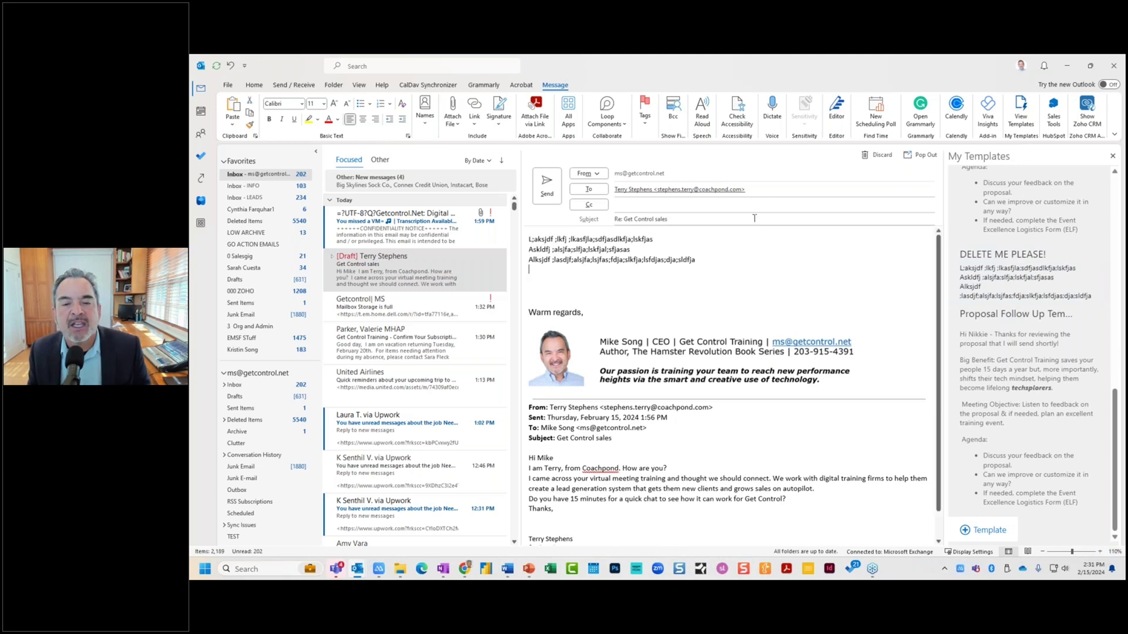
{"action": "left_click_drag", "start_coordinate": [697, 260], "coordinate": [522, 227]}
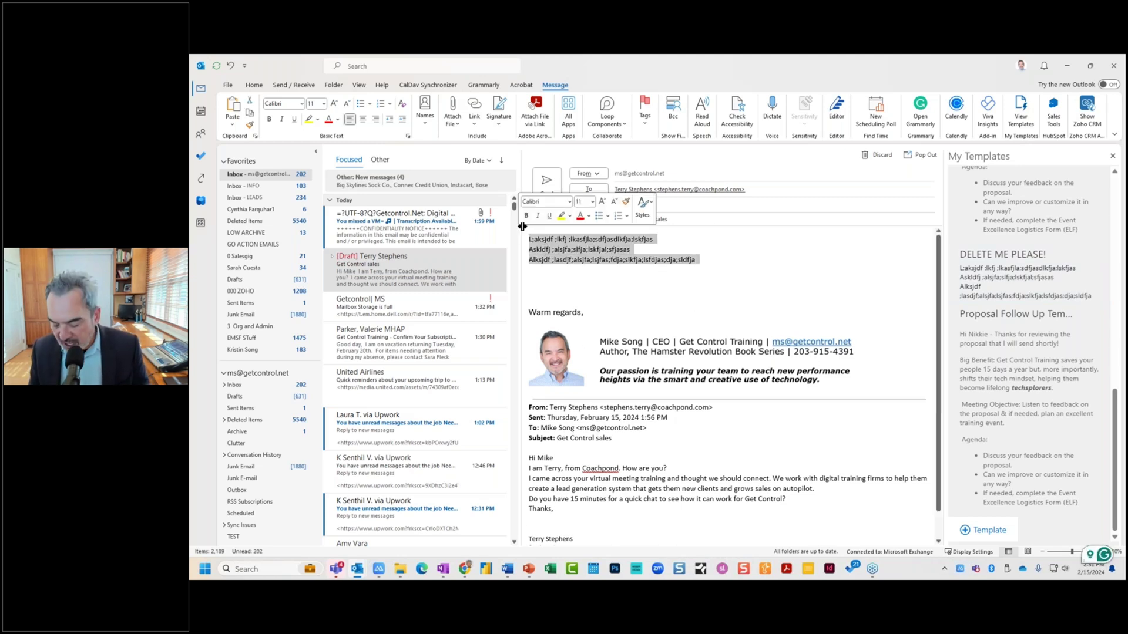
{"action": "key", "text": "Delete"}
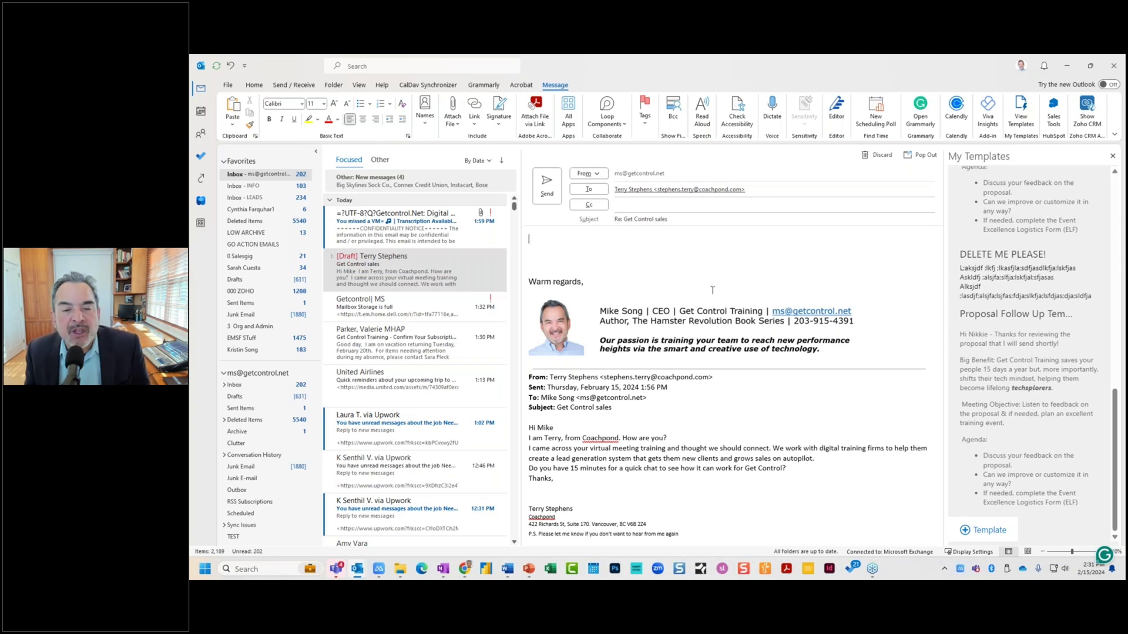
Open a new appointment in the 4:30 PM slot on Thursday, February 15, 2024.
{"action": "left_click", "coordinate": [201, 114]}
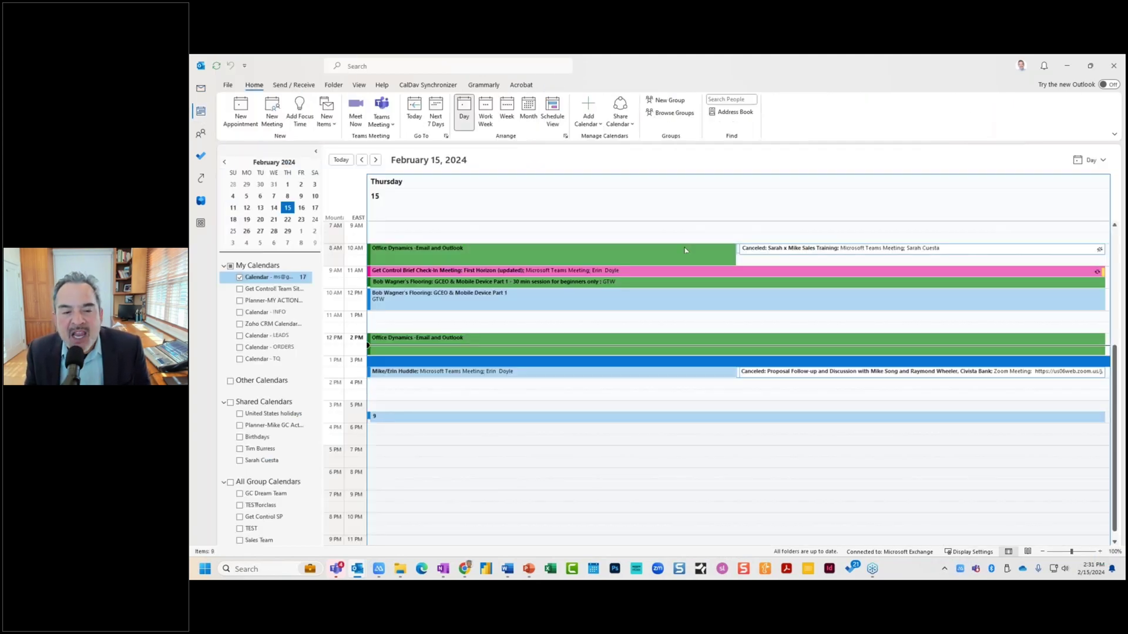
{"action": "left_click", "coordinate": [531, 399]}
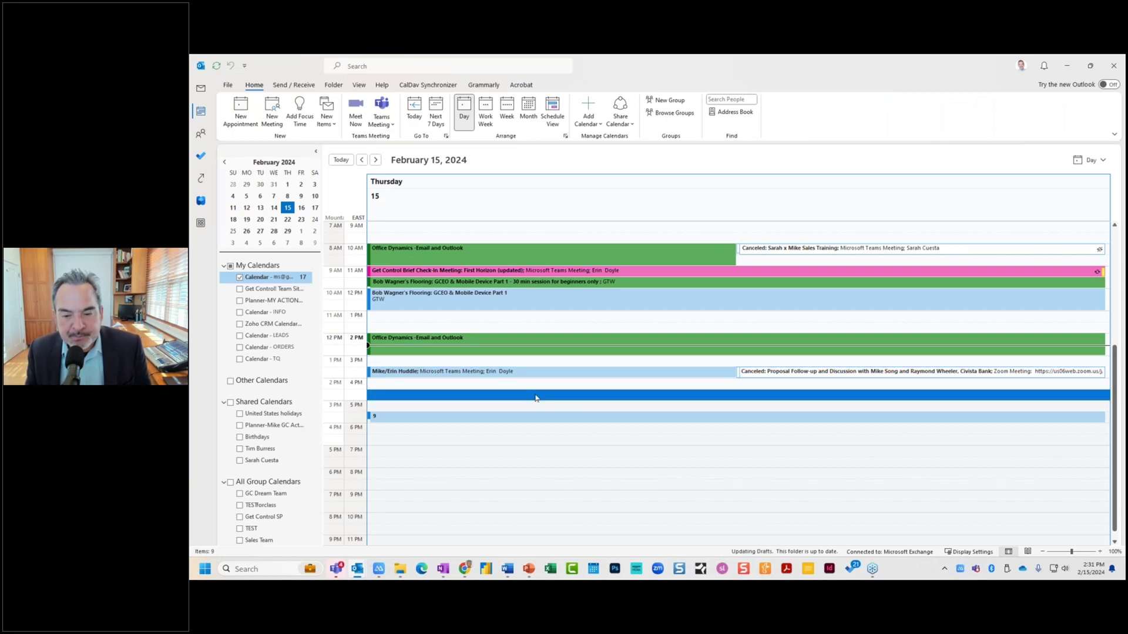
{"action": "double_click", "coordinate": [536, 397]}
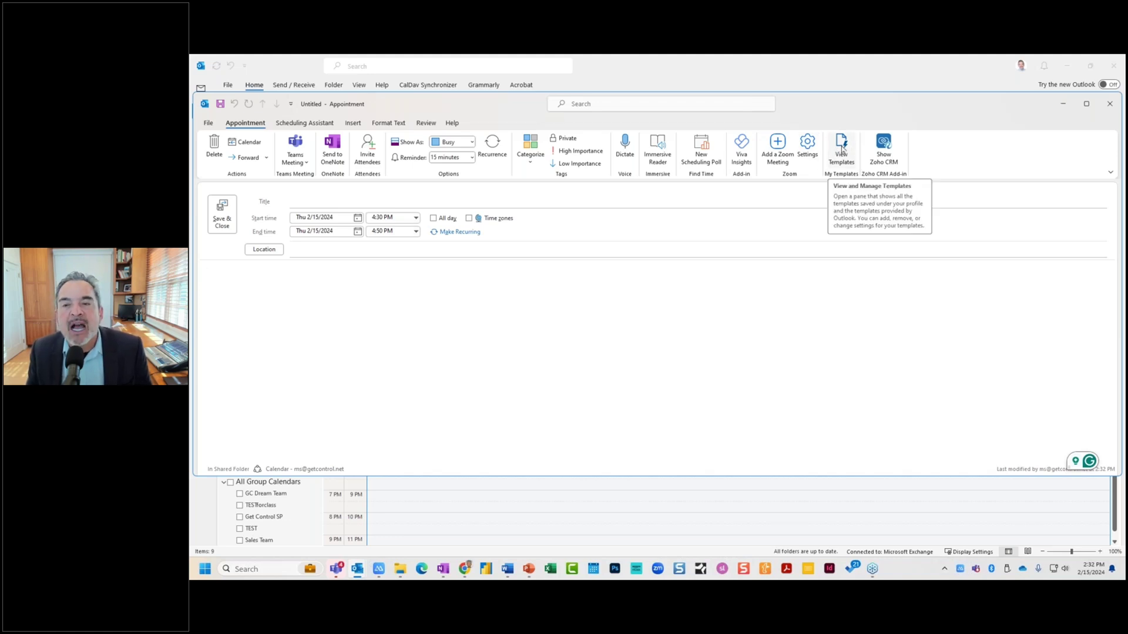
Insert the Proposal Follow Up template into the appointment body.
{"action": "left_click", "coordinate": [842, 150]}
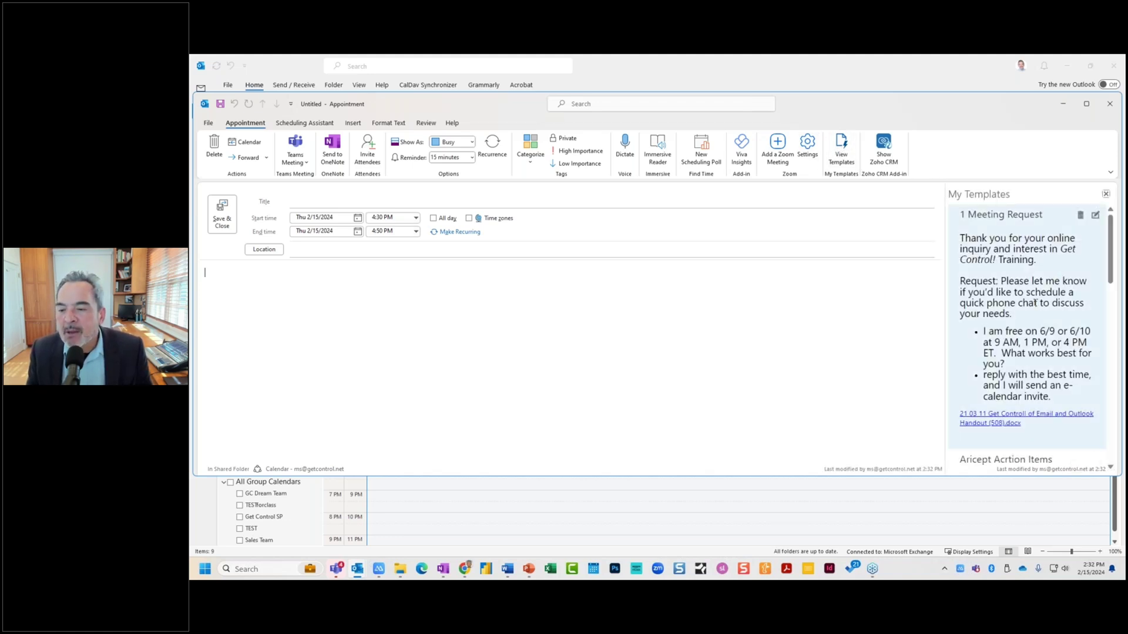
{"action": "scroll", "coordinate": [1035, 302], "scroll_direction": "down", "scroll_amount": 10}
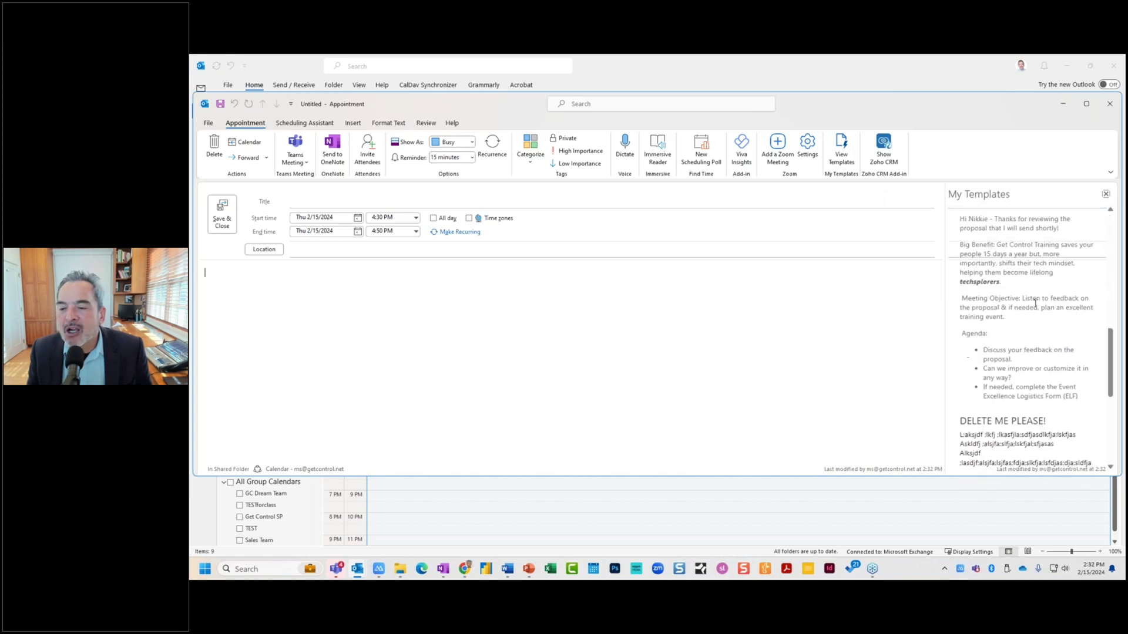
{"action": "scroll", "coordinate": [995, 278], "scroll_direction": "down", "scroll_amount": 5}
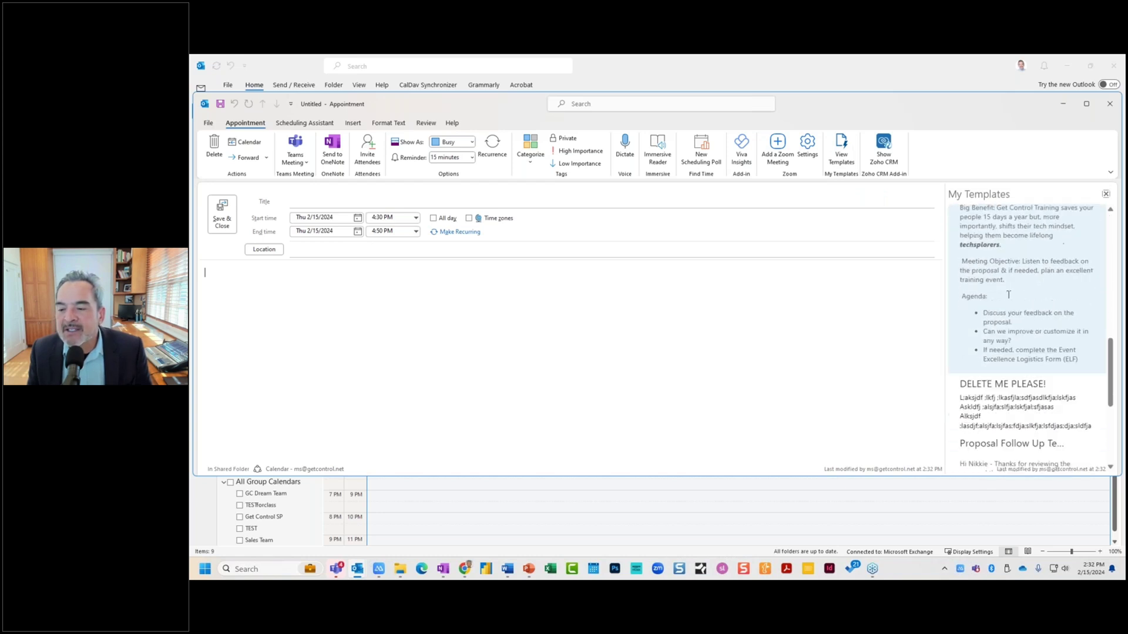
{"action": "scroll", "coordinate": [1009, 293], "scroll_direction": "up", "scroll_amount": 2}
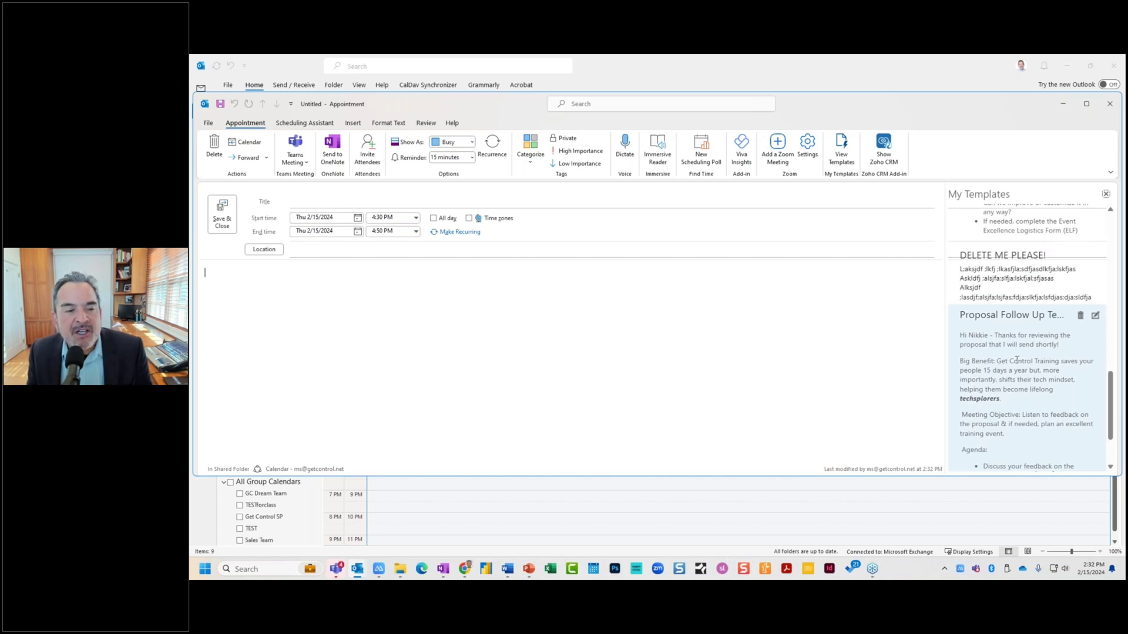
{"action": "left_click", "coordinate": [1016, 360]}
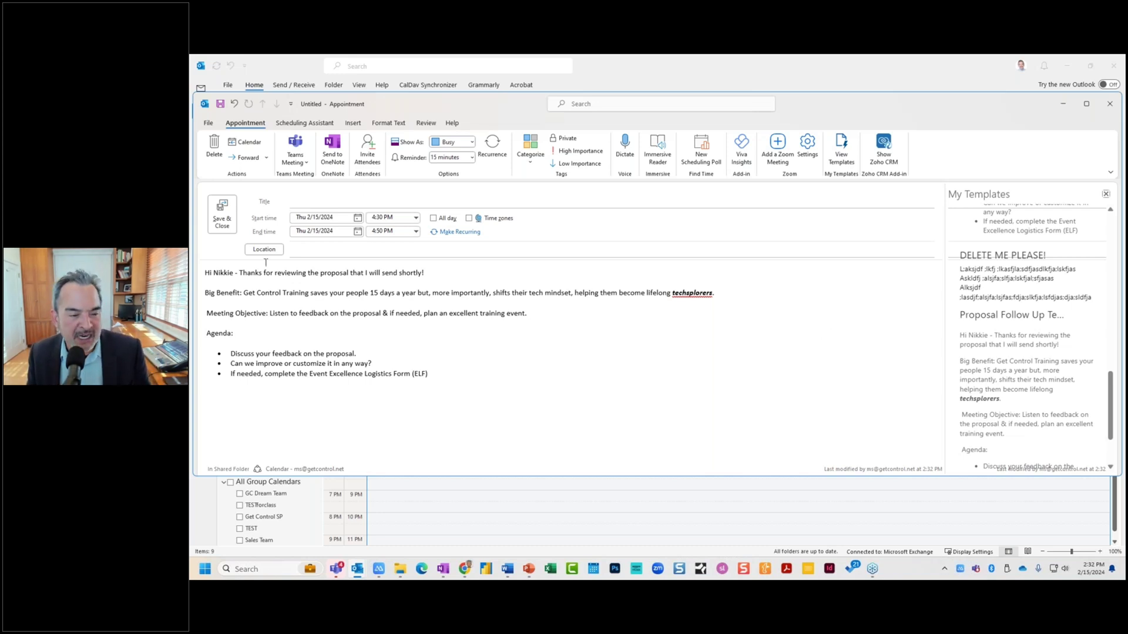
Delete the inserted text and close the appointment without saving.
{"action": "left_click_drag", "start_coordinate": [412, 385], "coordinate": [205, 272]}
{"action": "key", "text": "Delete"}
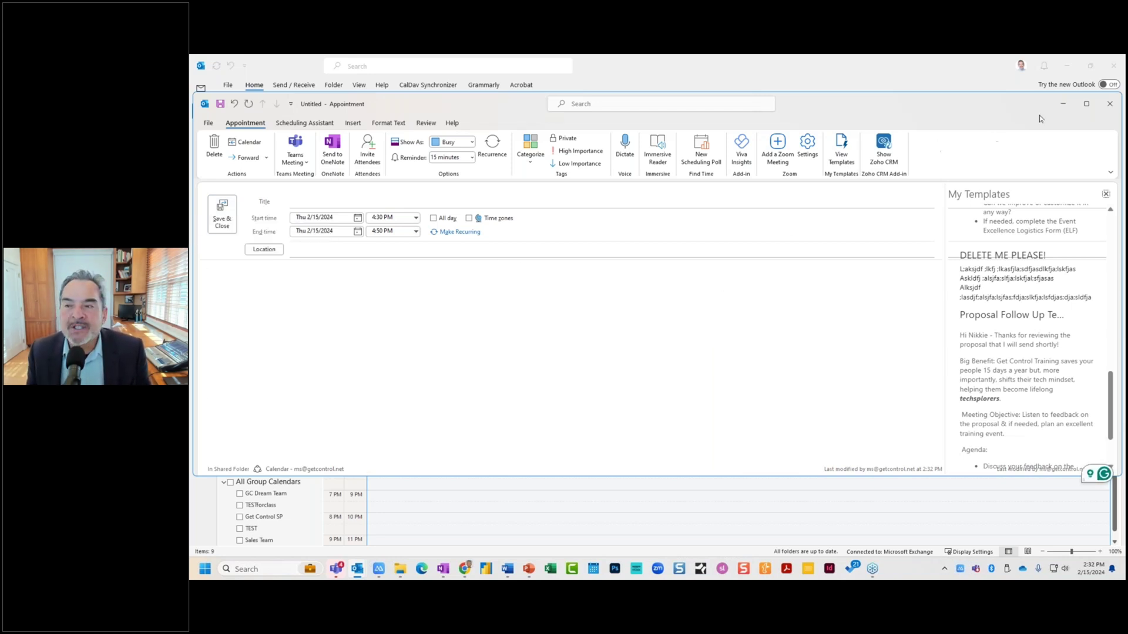
{"action": "left_click", "coordinate": [1109, 104]}
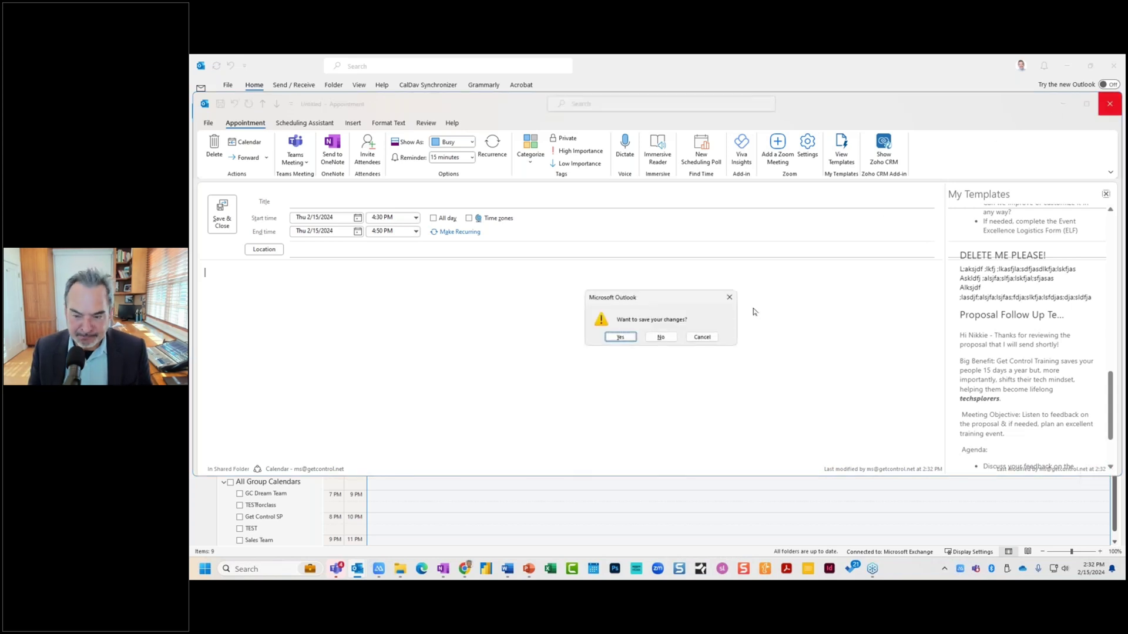
{"action": "left_click", "coordinate": [661, 336]}
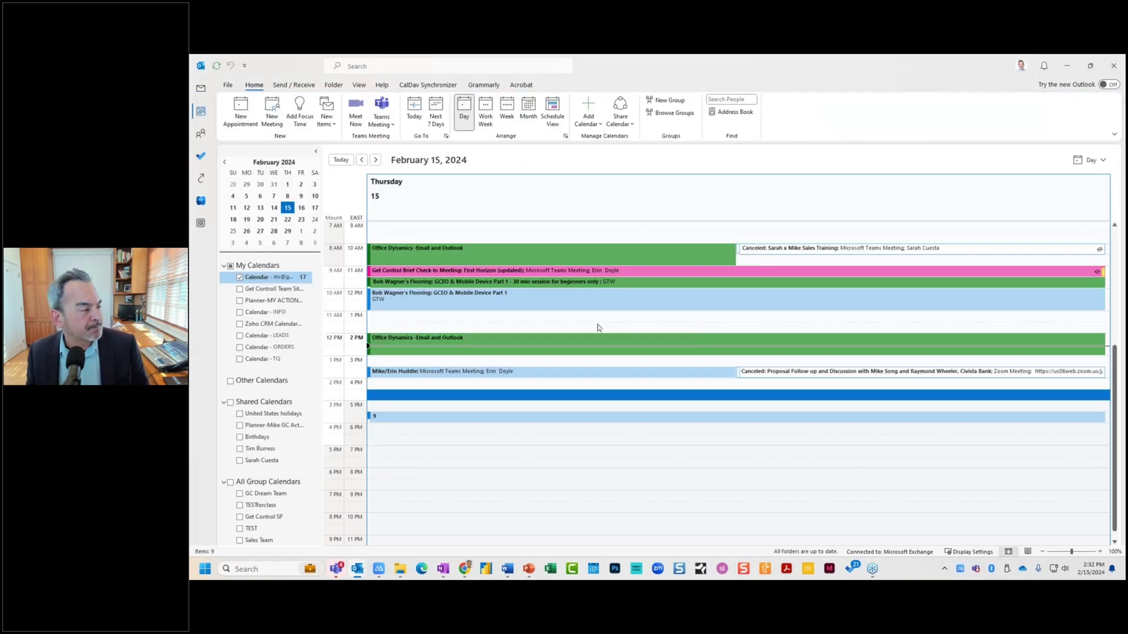